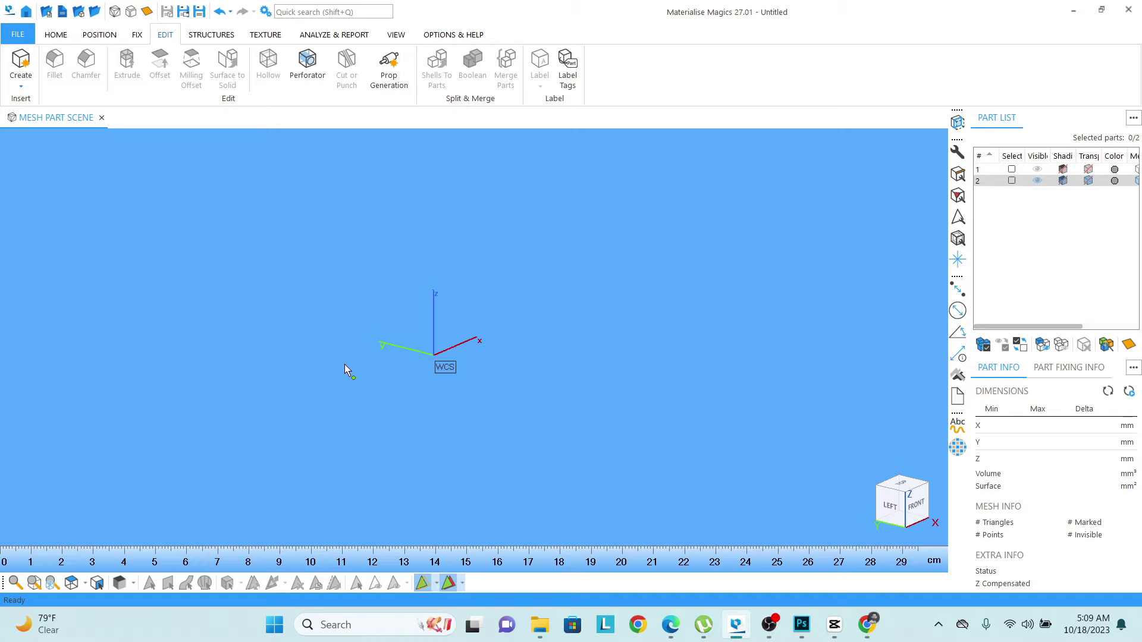
Step: Start creating a primitive part and look through the dimension options for the cylinder, tube and cone shapes
scroll(422, 368, up, 5)
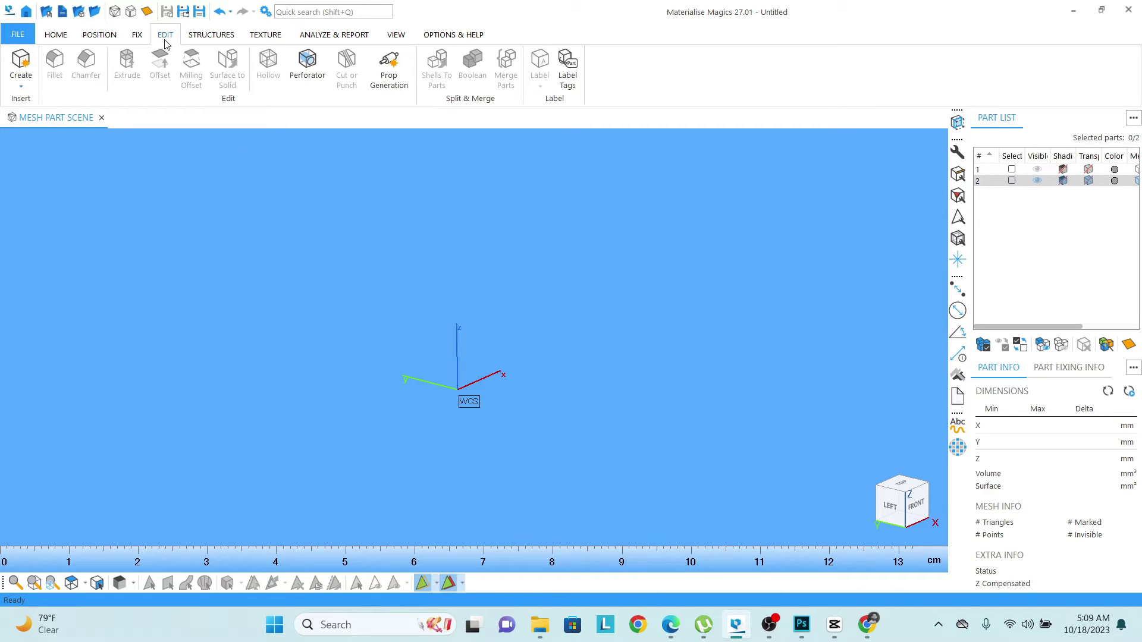
click(26, 66)
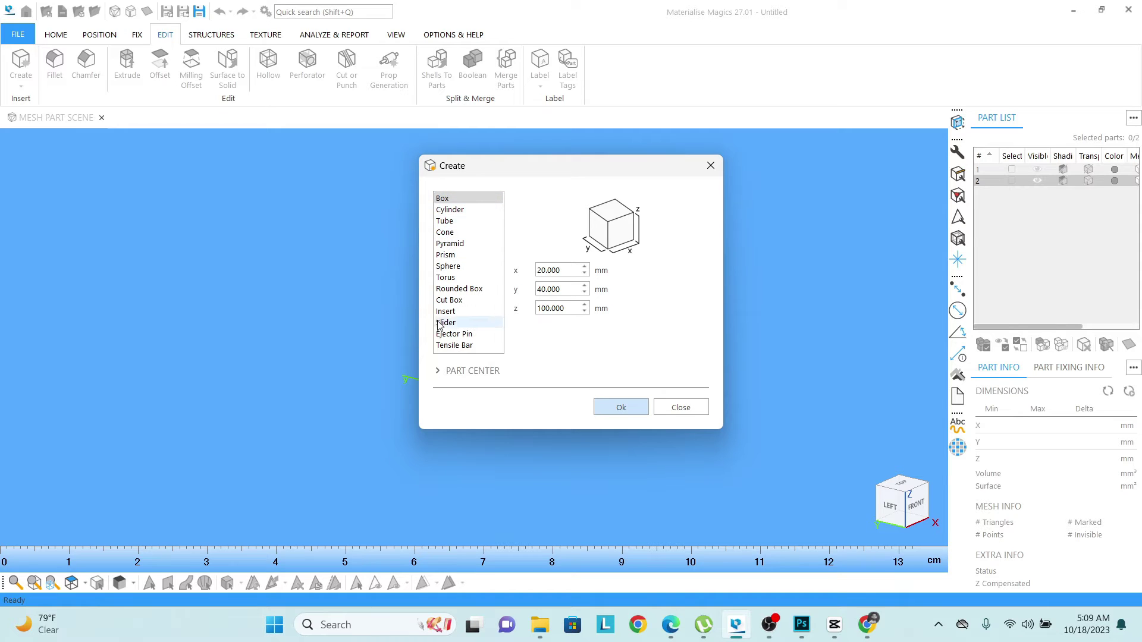
click(462, 213)
click(463, 223)
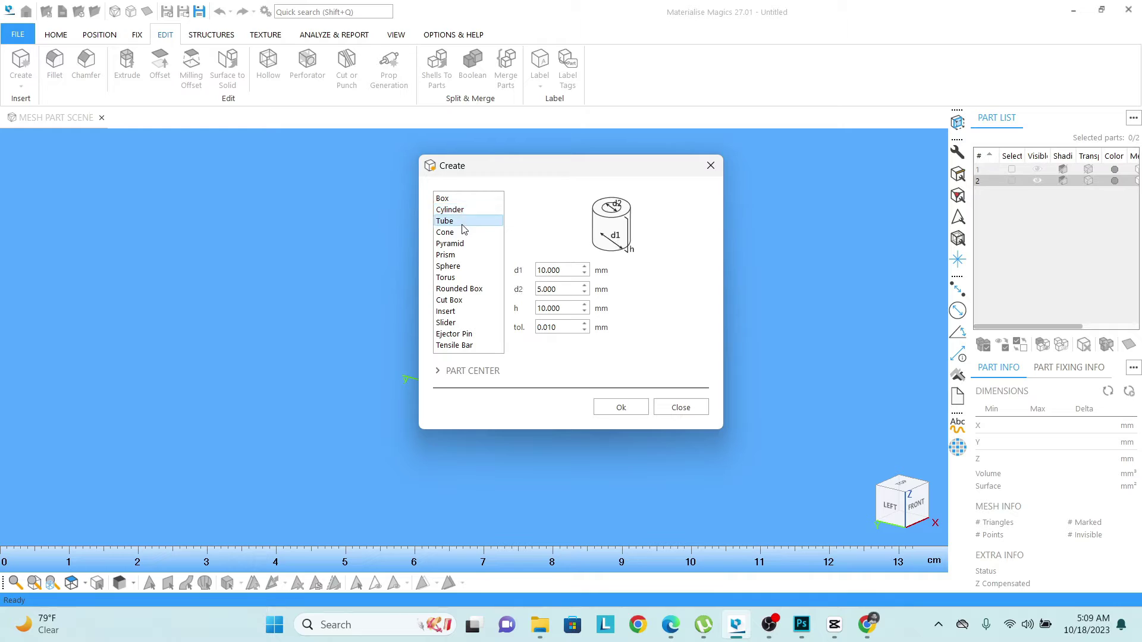
click(463, 233)
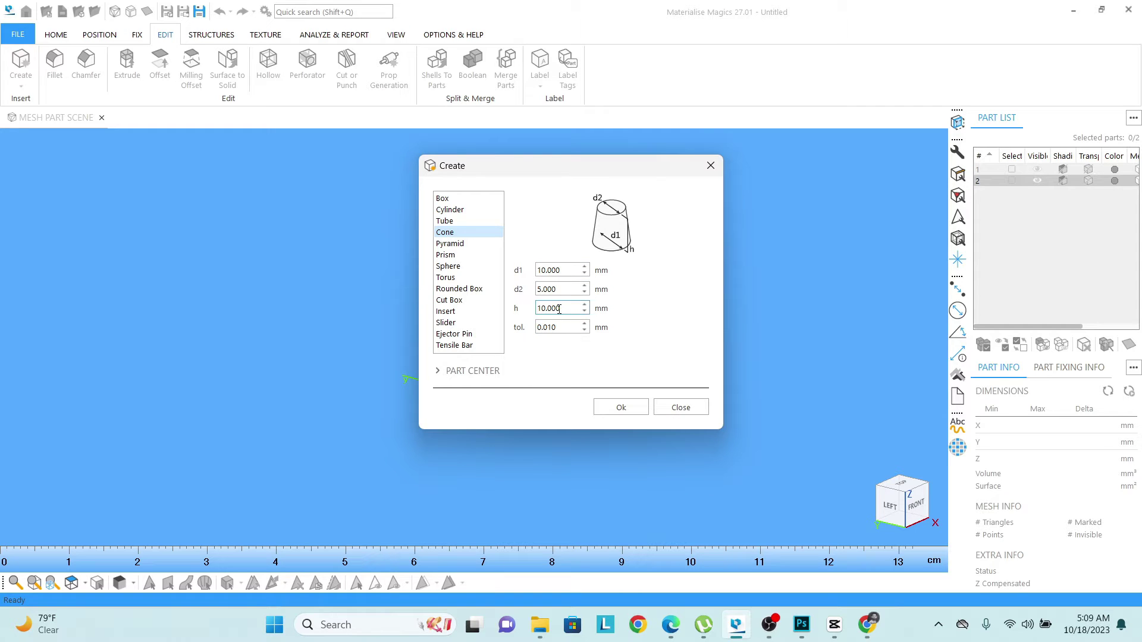
Step: Create a box part measuring 20 mm in x, 40 mm in y and 100 mm in z
click(479, 201)
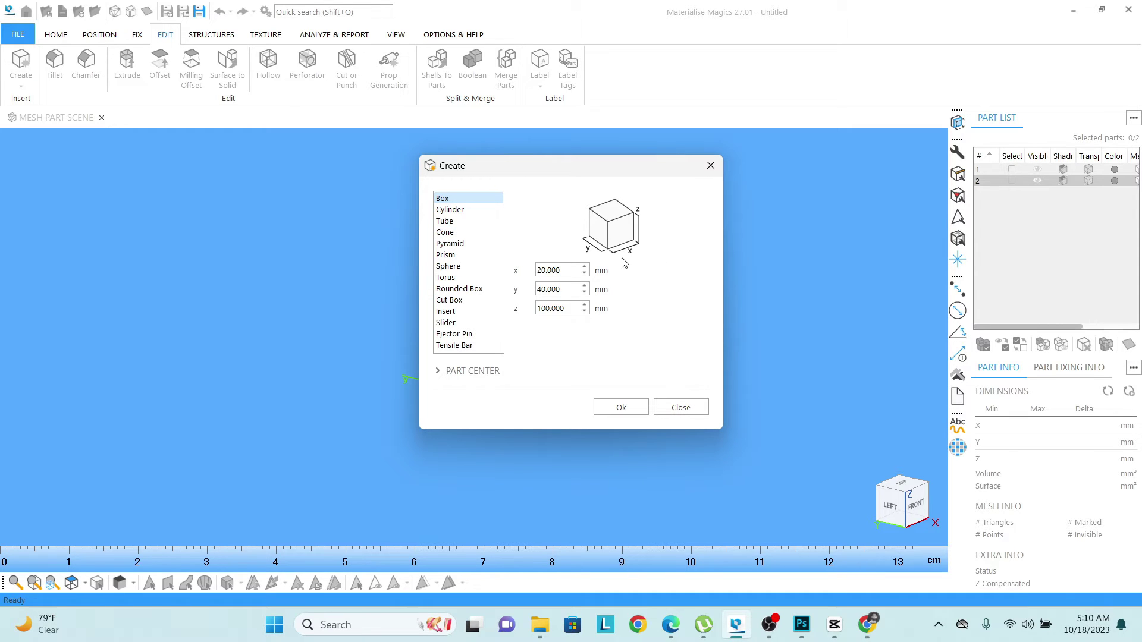
key(Tab)
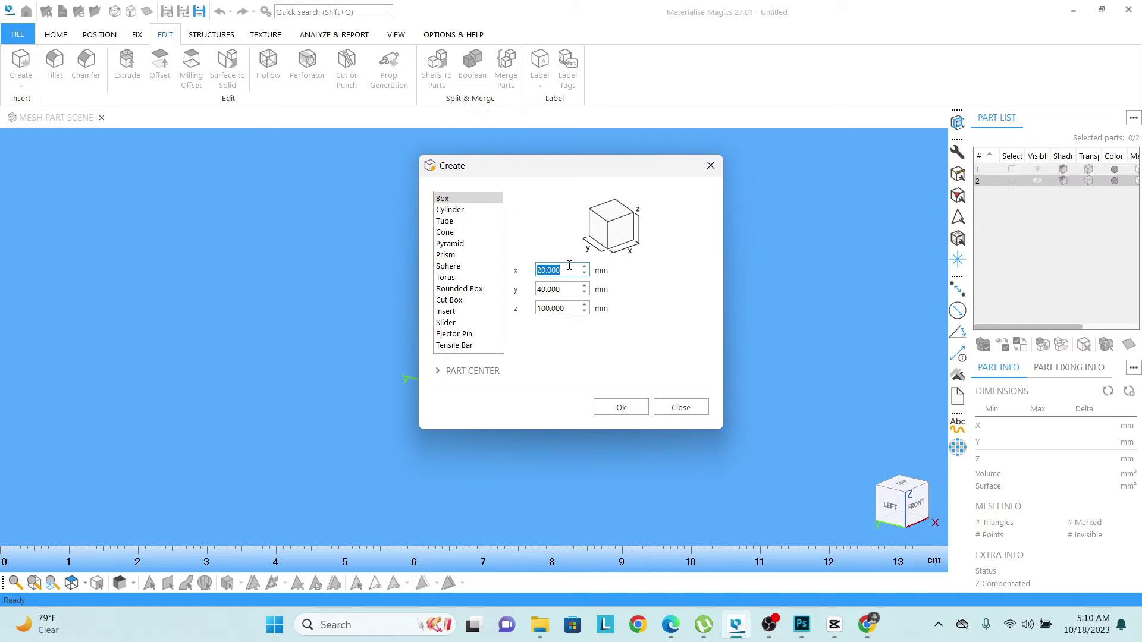
text(20)
key(Tab)
text(40)
key(Tab)
text(100)
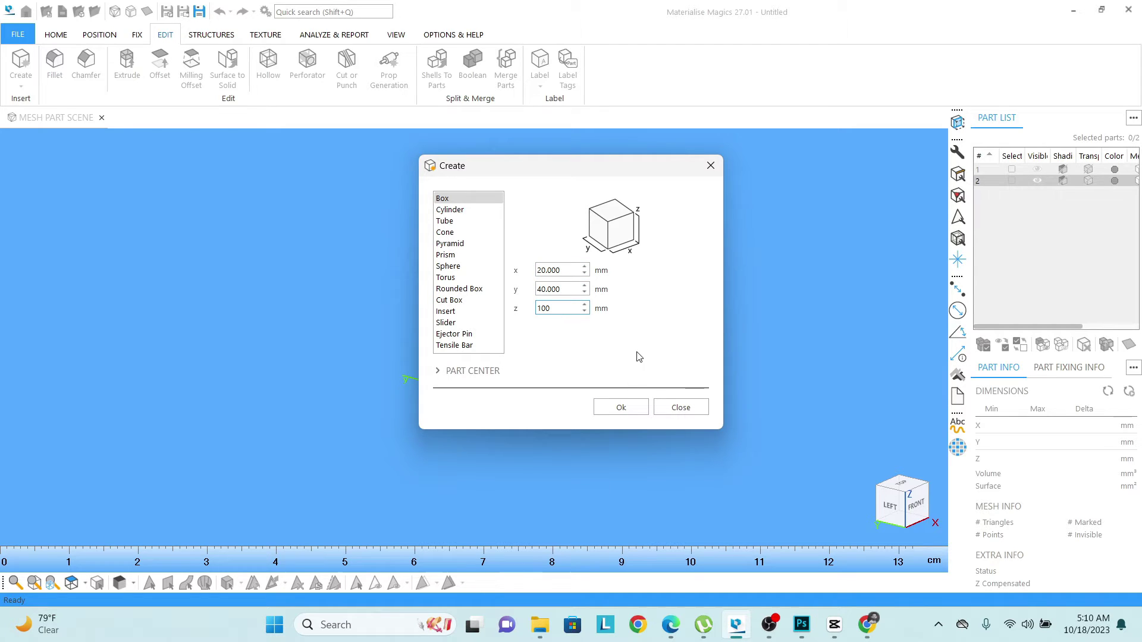
click(620, 408)
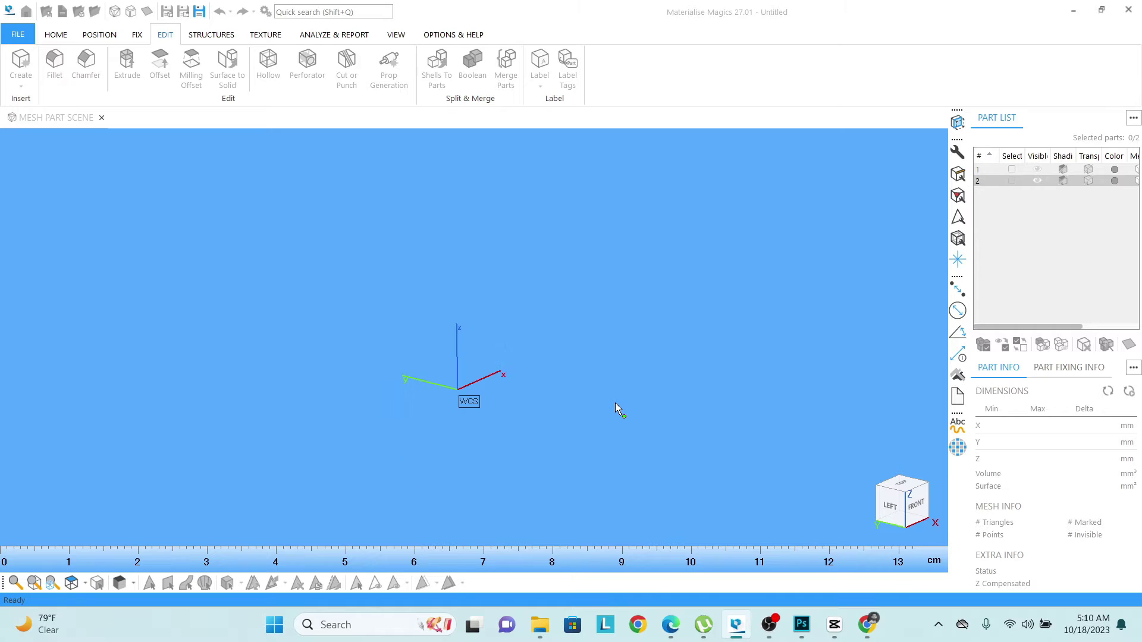
Step: Translate the box in the negative X direction, away from the origin, to a resulting X coordinate of about -88 mm
mouse_move(427, 327)
right_down()
mouse_move(395, 301)
mouse_move(369, 327)
mouse_move(431, 309)
mouse_move(437, 333)
right_up()
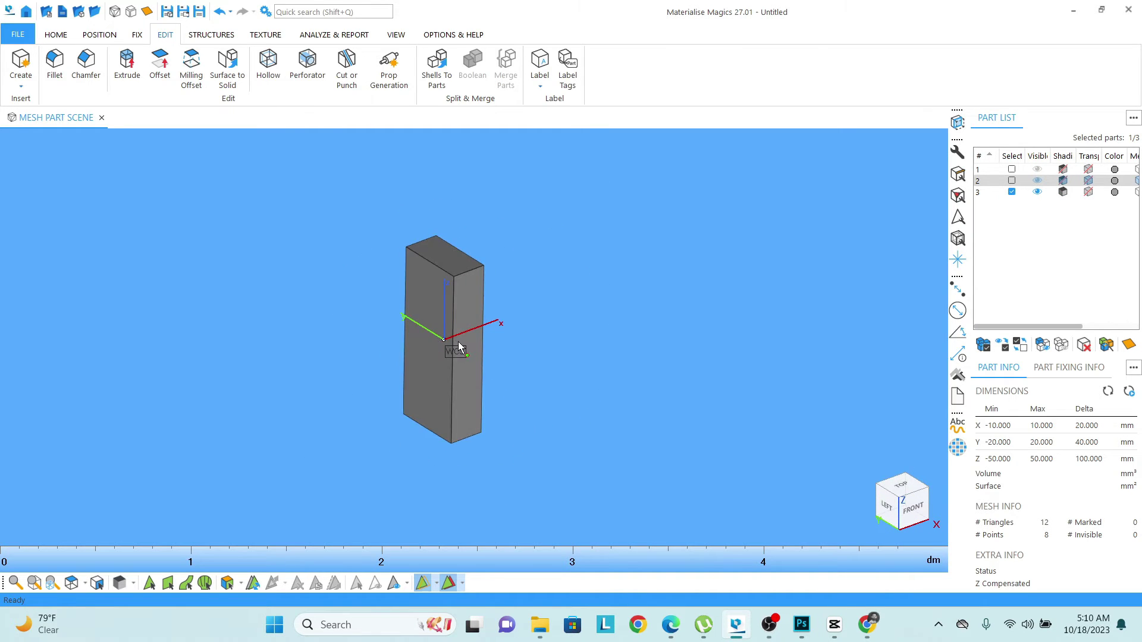
scroll(444, 313, up, 3)
middle_drag(444, 314, 411, 351)
mouse_move(411, 352)
right_down()
mouse_move(403, 342)
mouse_move(418, 352)
right_up()
scroll(408, 326, down, 2)
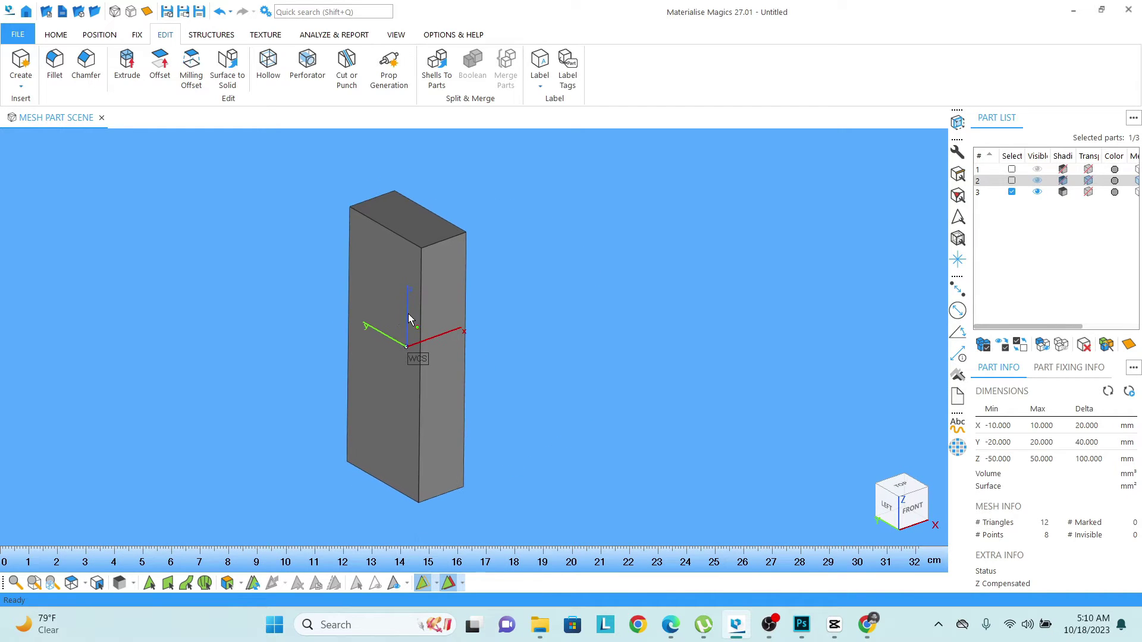
scroll(406, 324, down, 1)
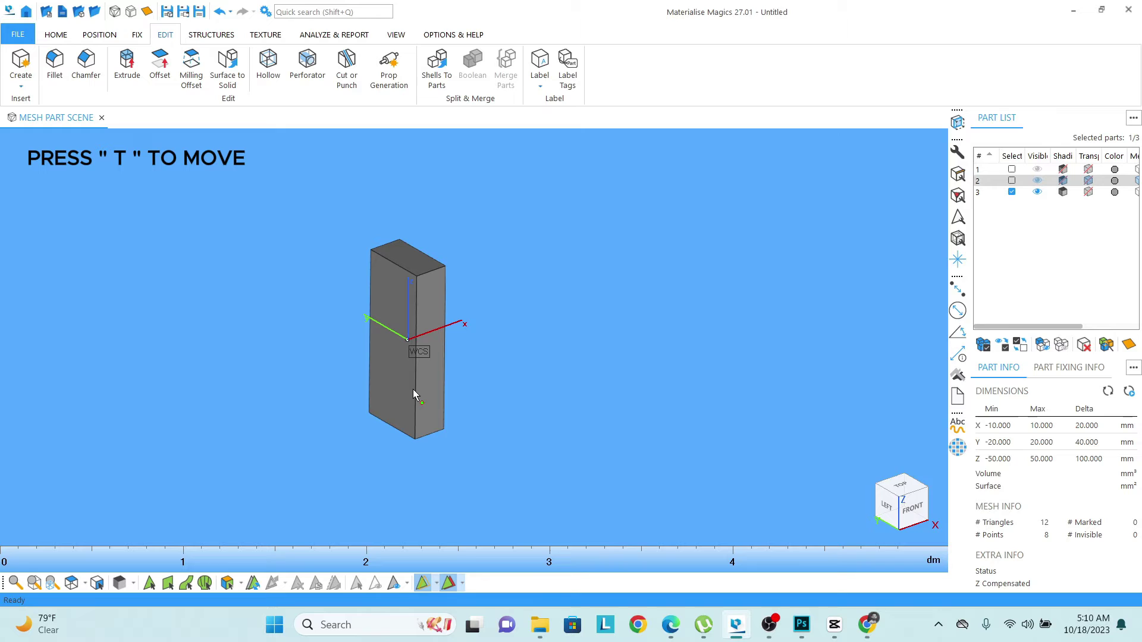
key(t)
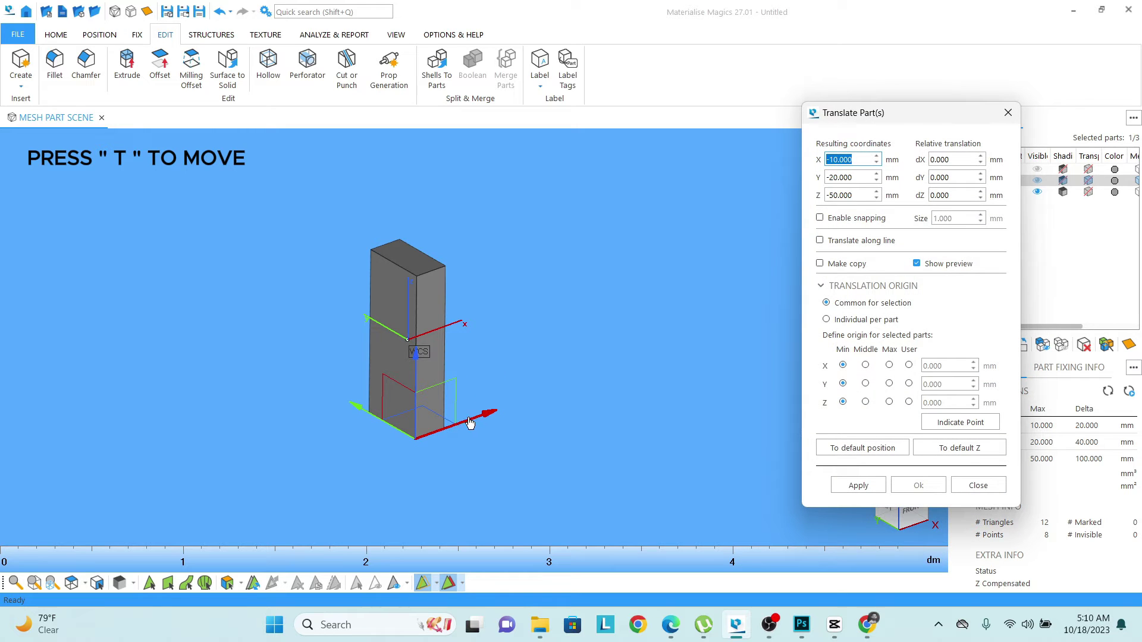
drag(473, 423, 362, 462)
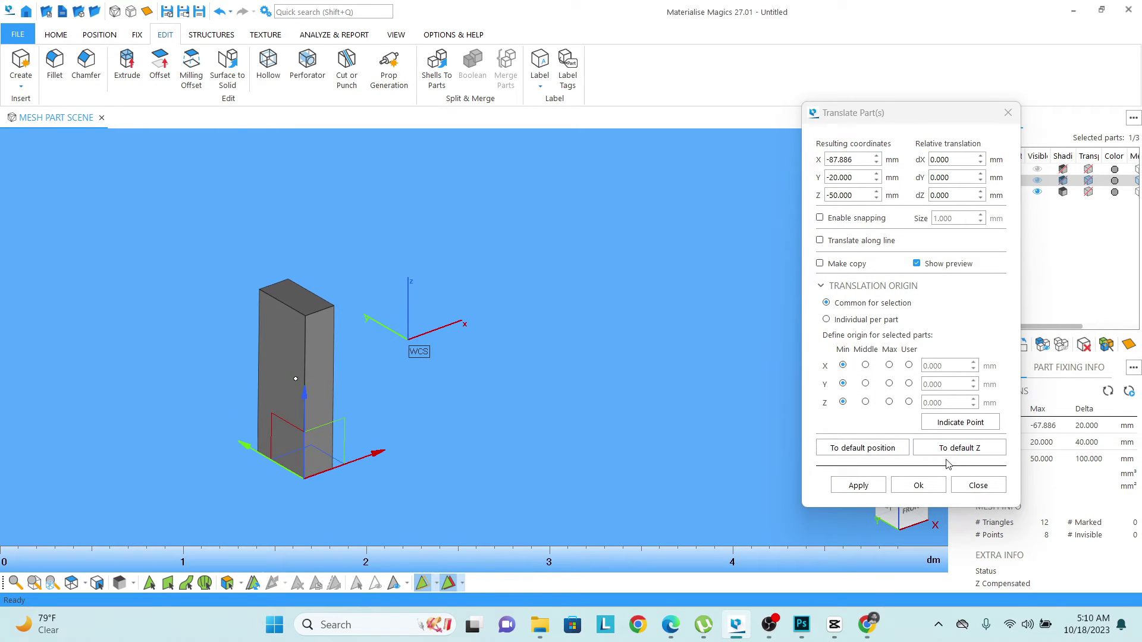
click(863, 487)
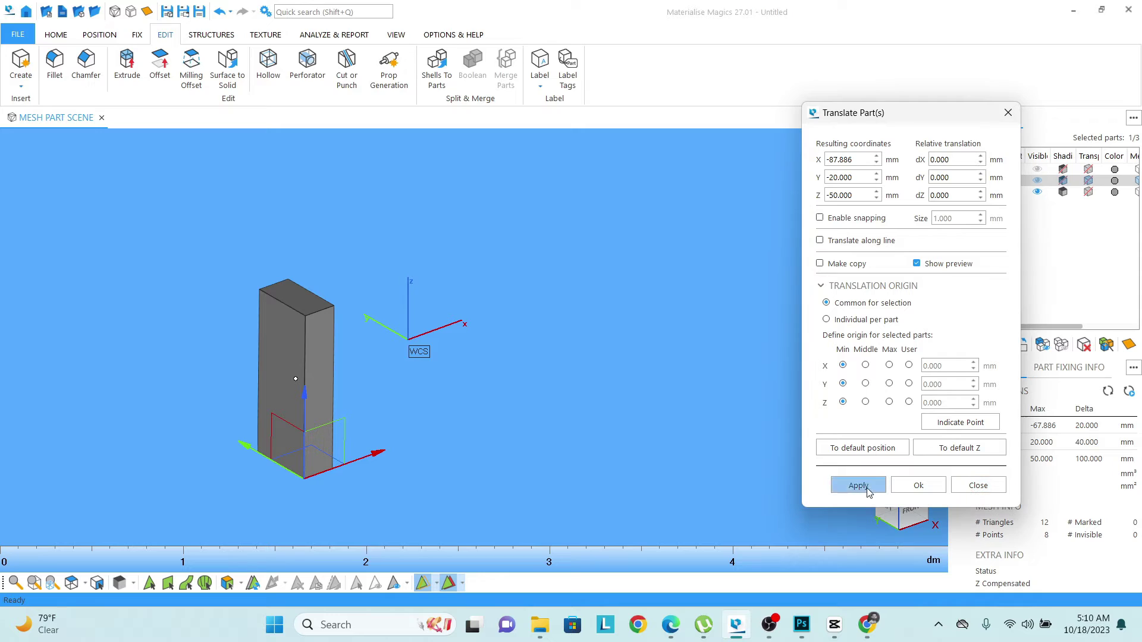
click(976, 485)
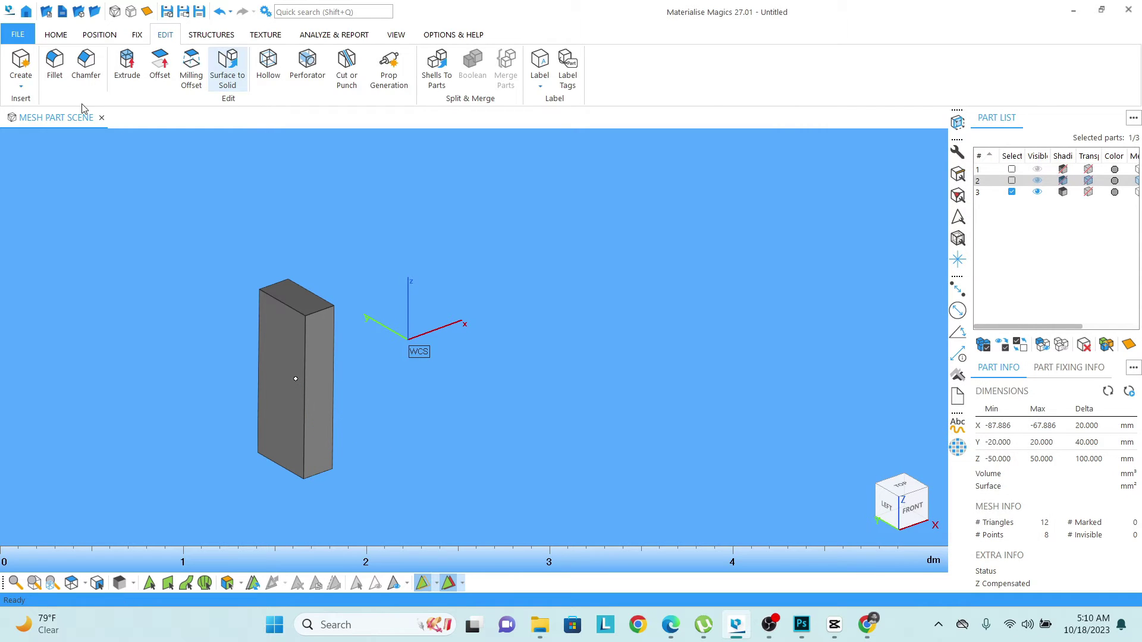
Step: Create a cylinder part with a diameter of 50 mm and a height of 80 mm
click(22, 69)
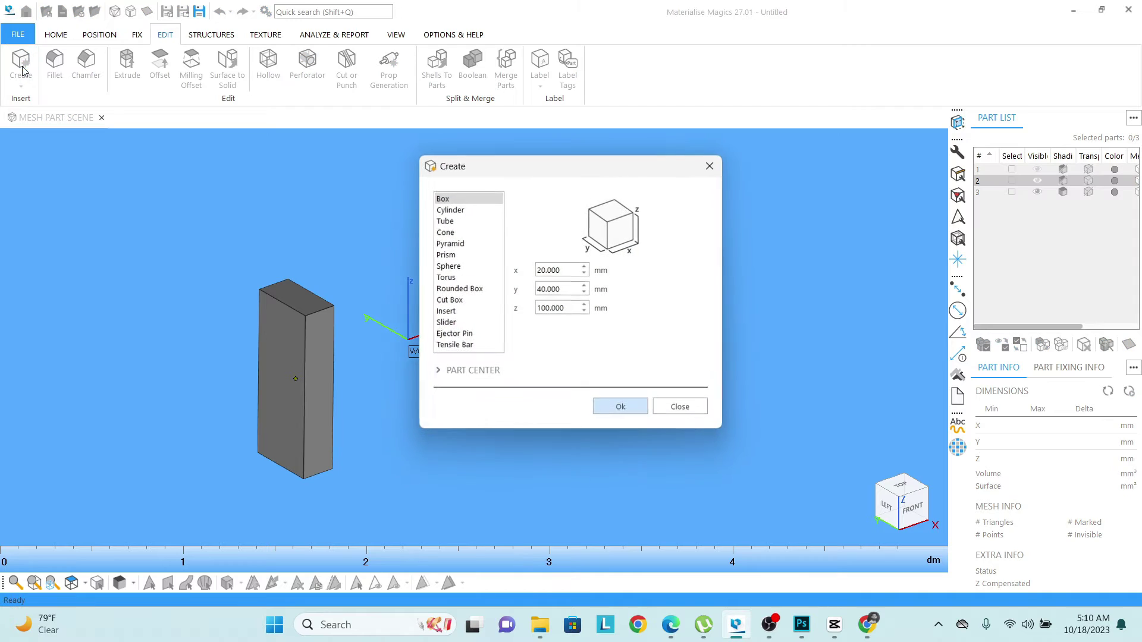
click(457, 211)
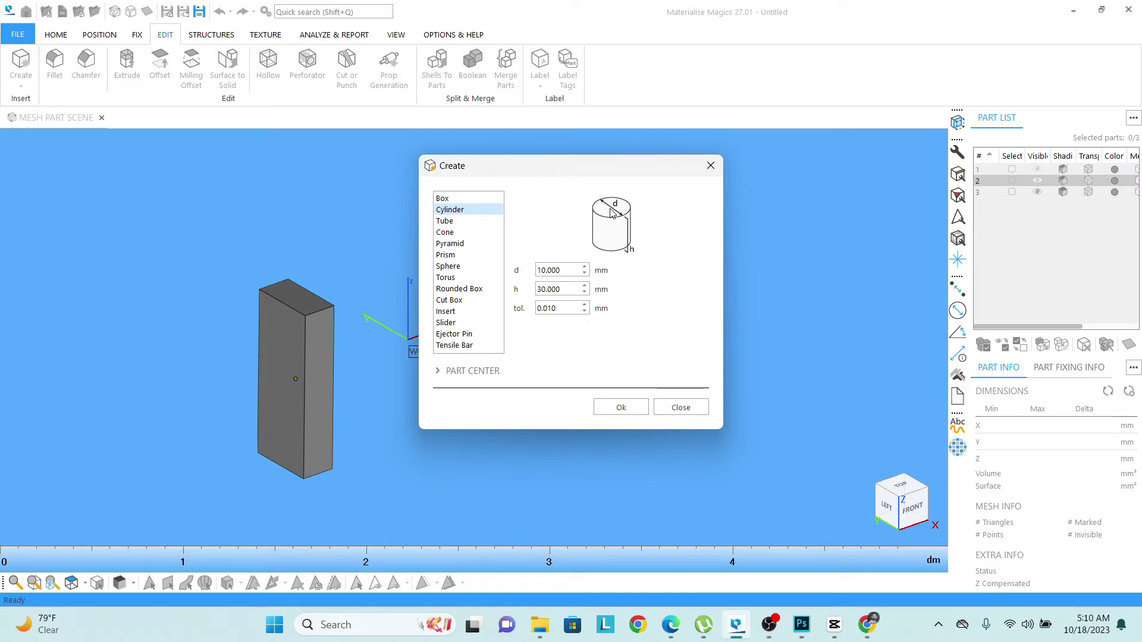
click(552, 271)
click(552, 271)
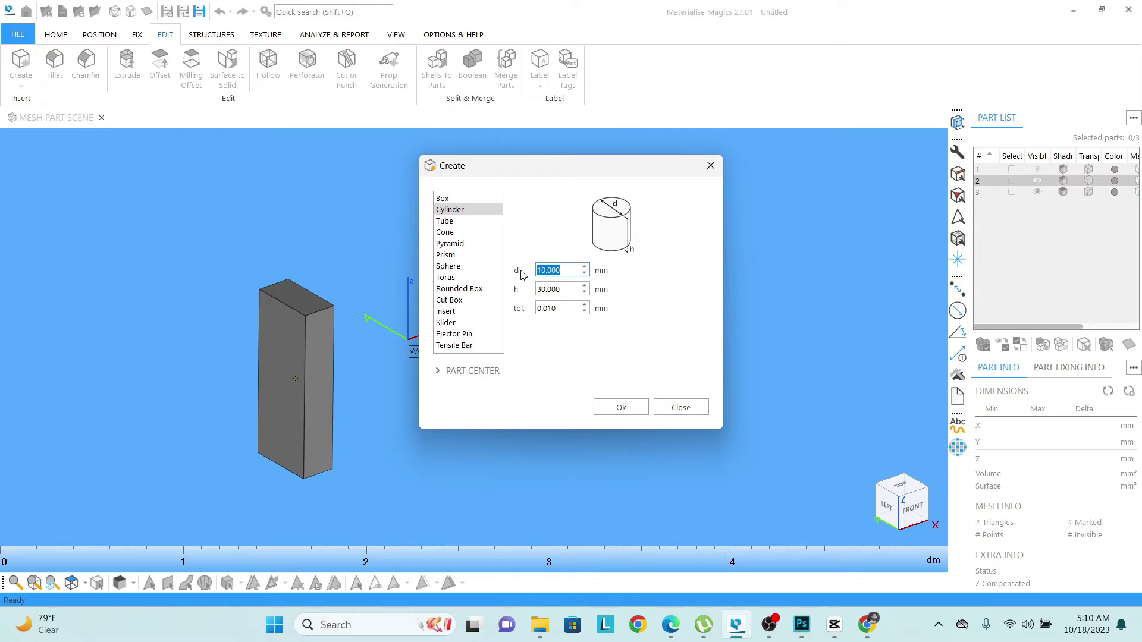
text(50)
click(576, 289)
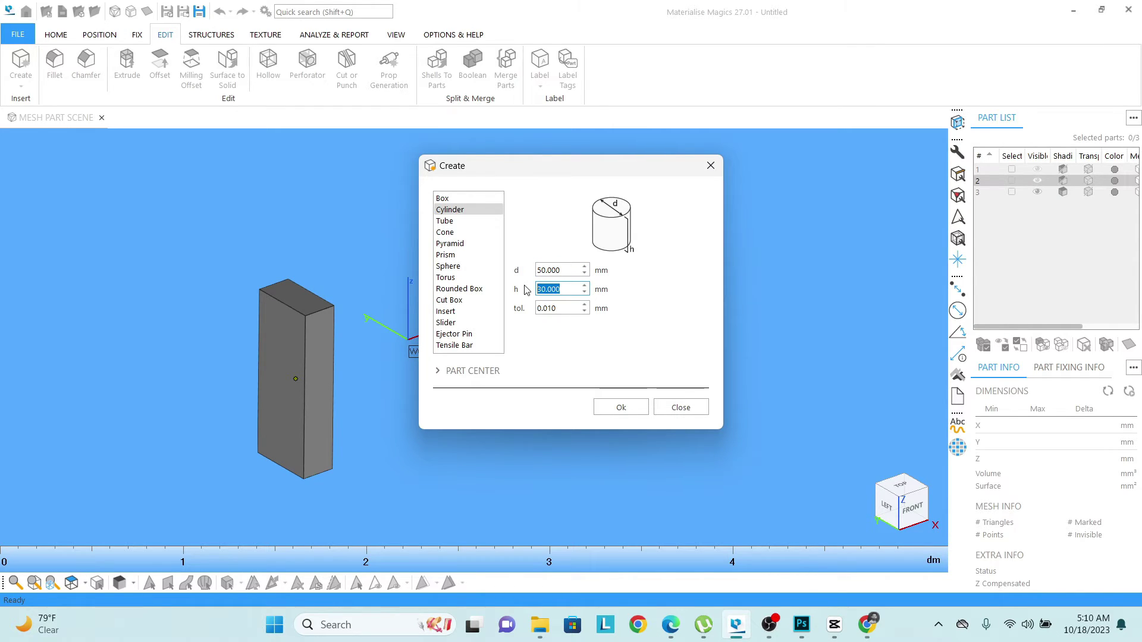
text(80)
click(637, 403)
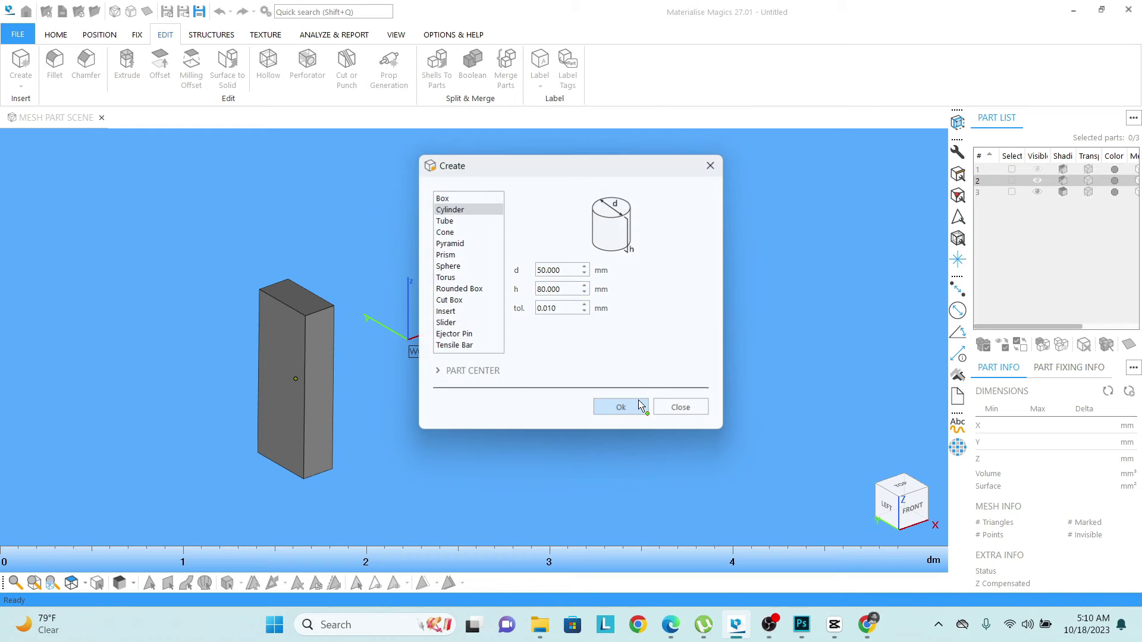
Step: Rescale the cylinder to a resulting Z size of 100 mm, keeping uniform rescale off
right_drag(351, 364, 312, 374)
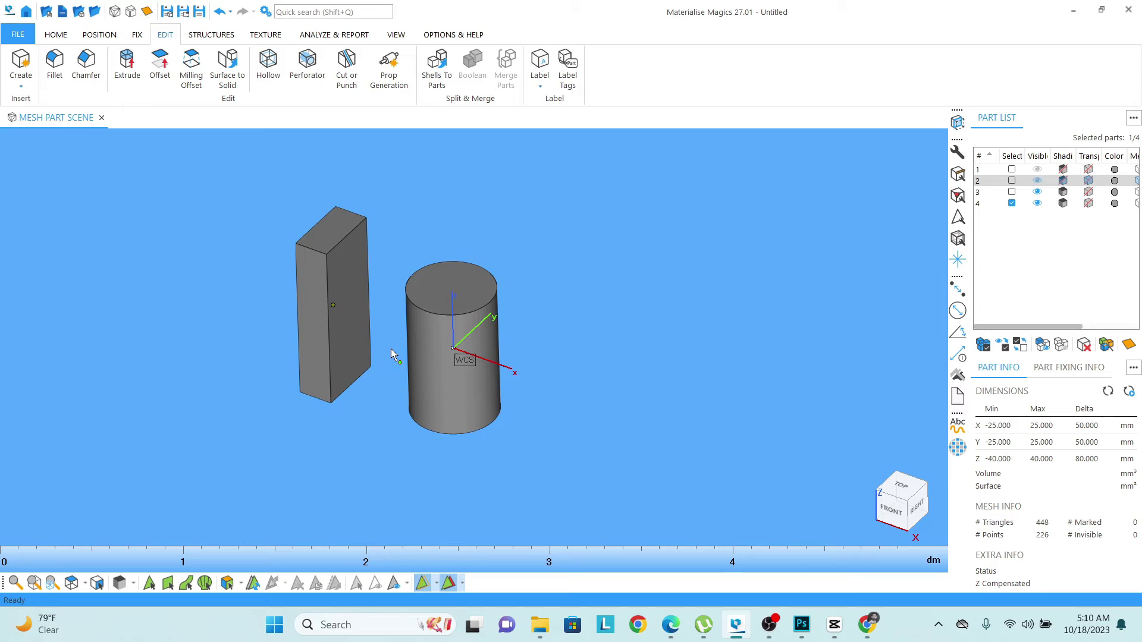
ctrl+right_drag(390, 355, 385, 314)
scroll(384, 314, down, 4)
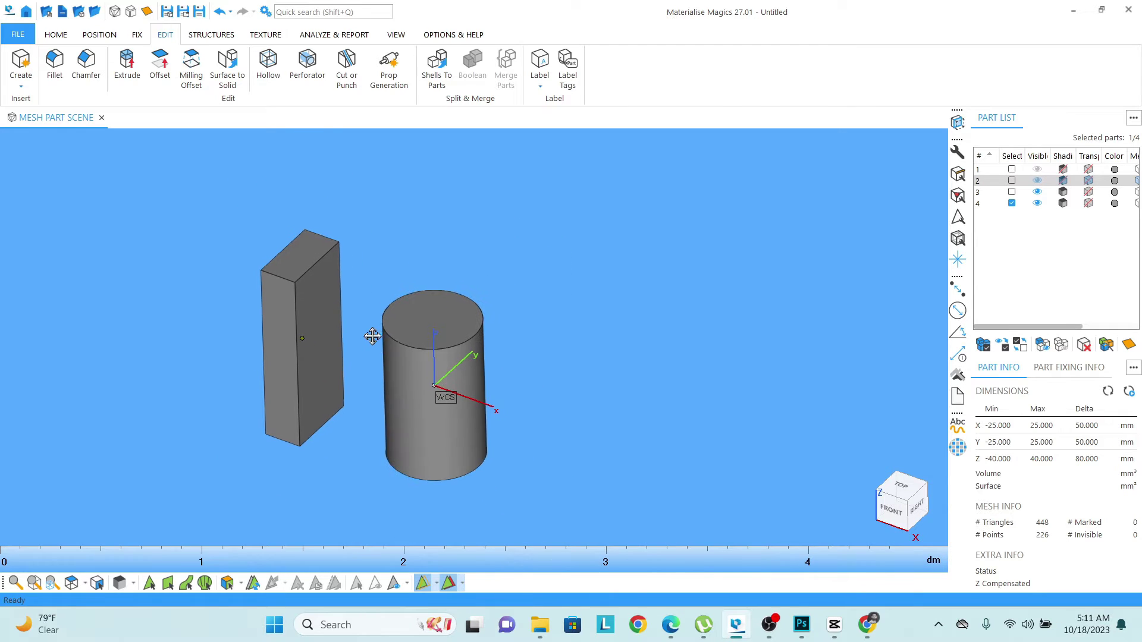
scroll(365, 318, up, 5)
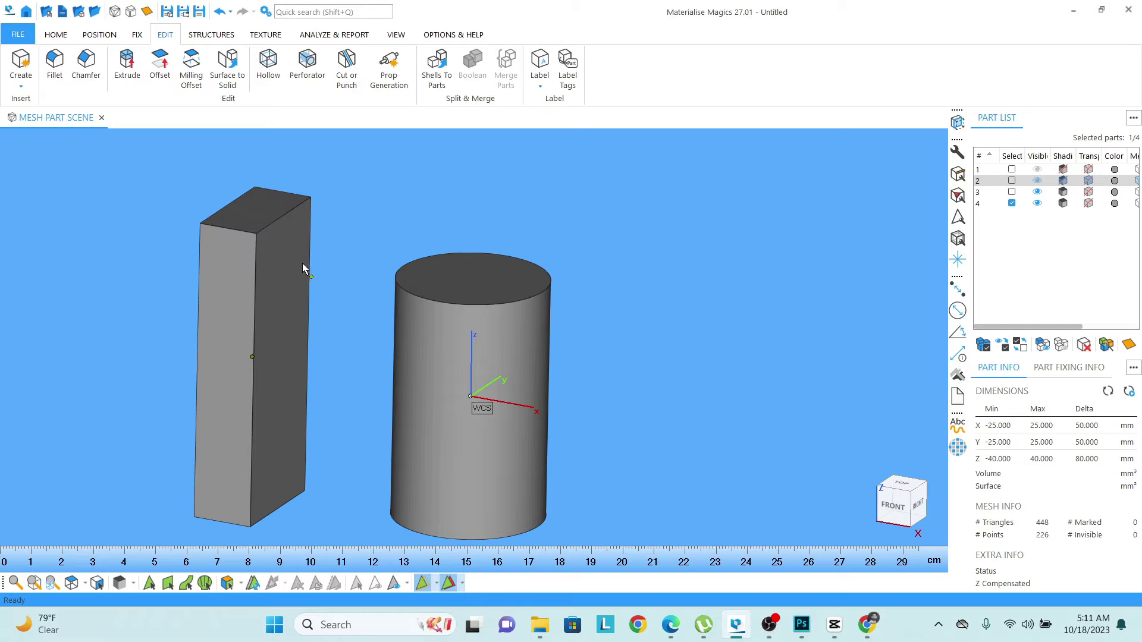
scroll(303, 265, down, 5)
scroll(269, 271, up, 3)
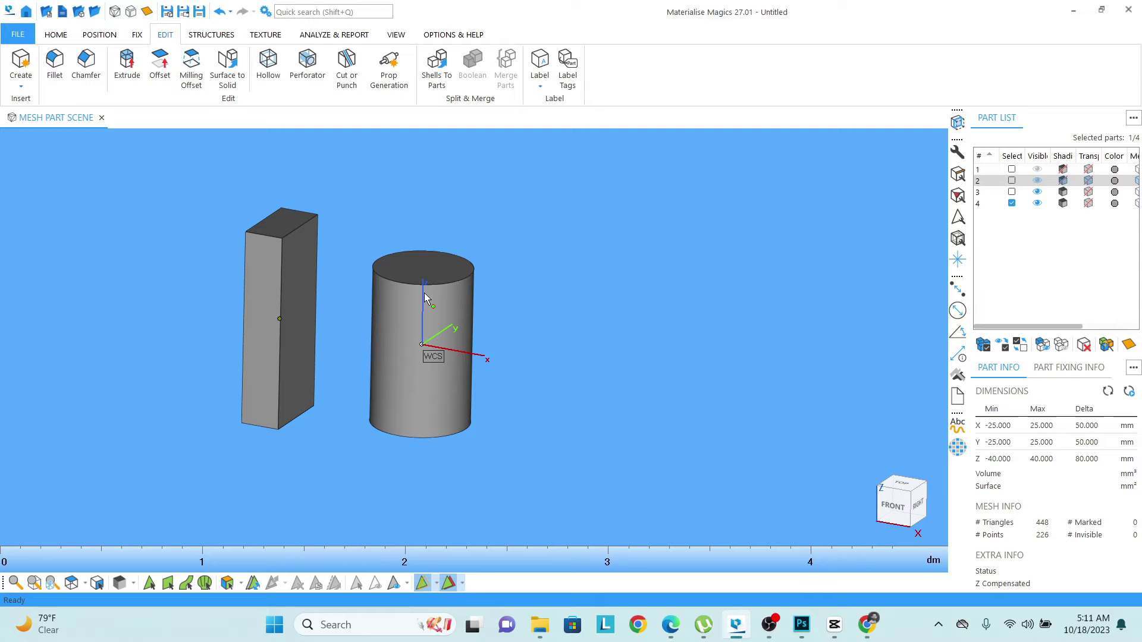
key(ctrl+r)
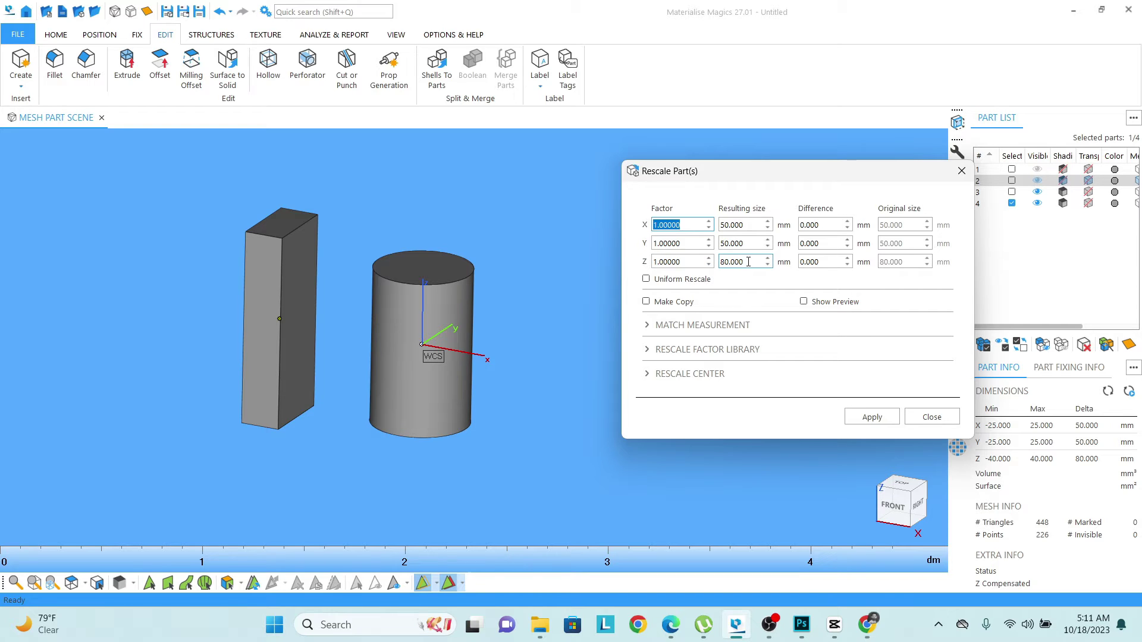
drag(745, 261, 717, 261)
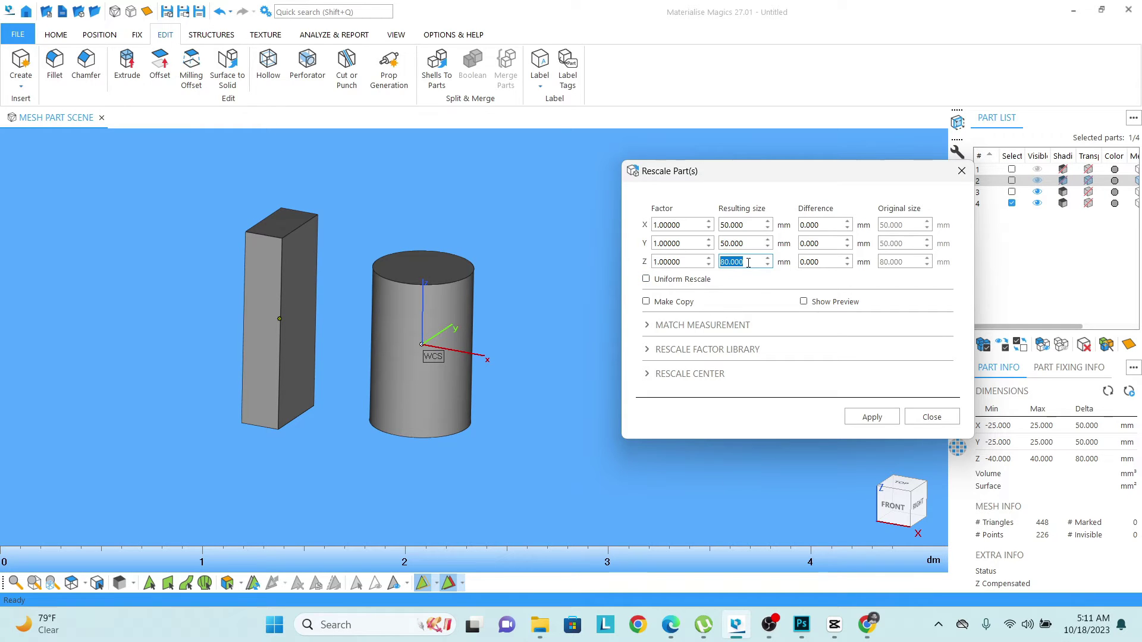
text(100)
click(871, 418)
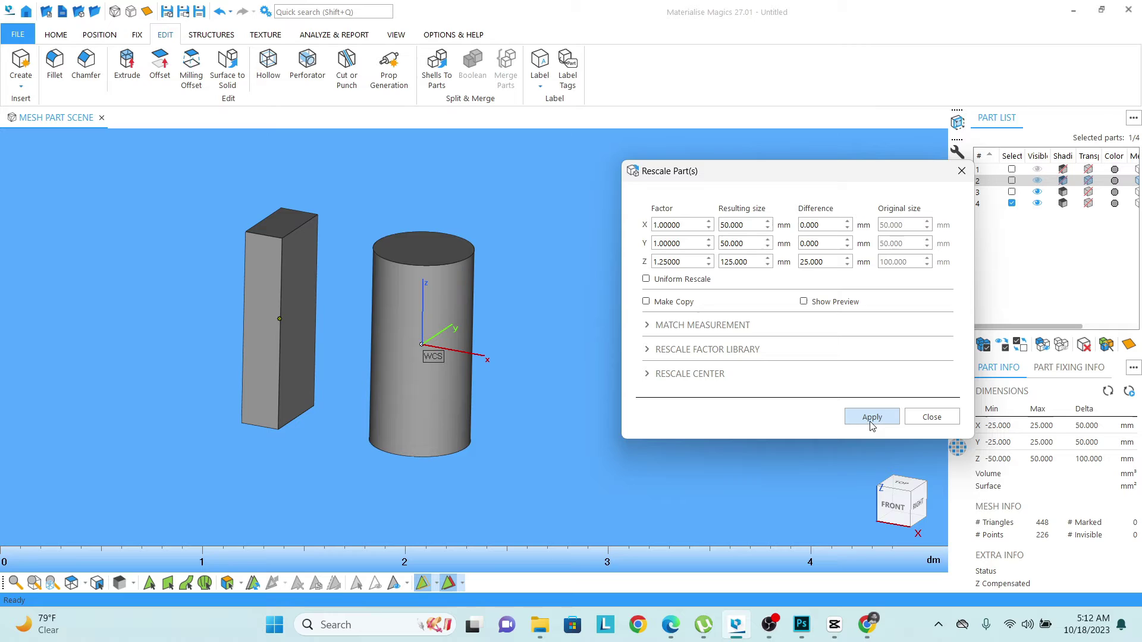
click(932, 417)
Step: Compare the cylinder's height with the box in the front view, and undo the cylinder's rescale
click(894, 506)
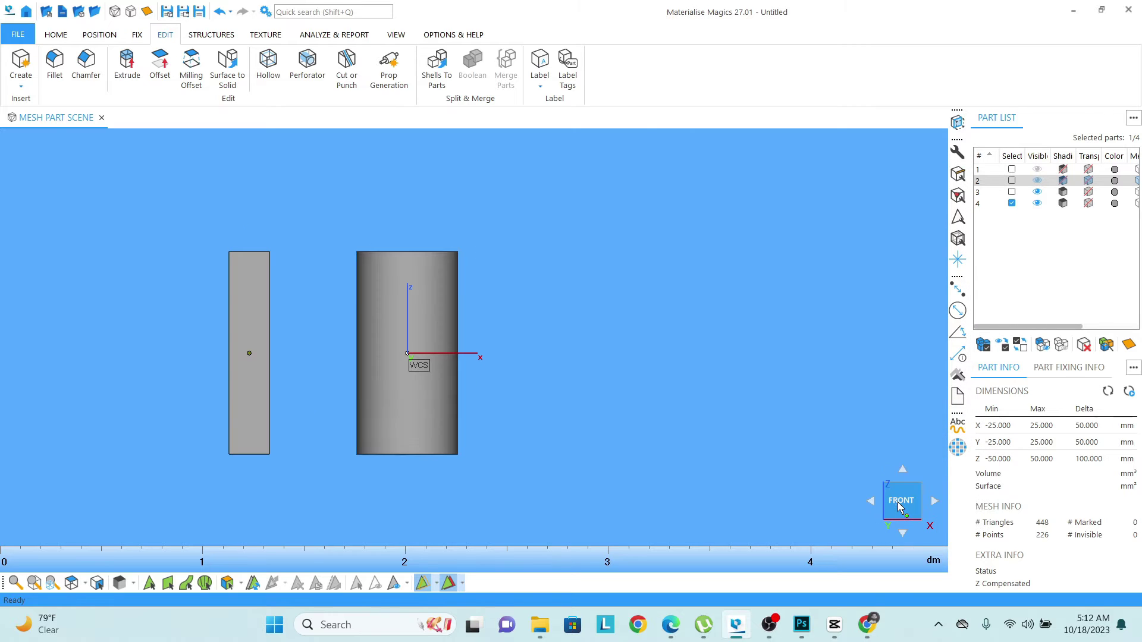
right_drag(416, 339, 365, 306)
middle_drag(365, 306, 409, 369)
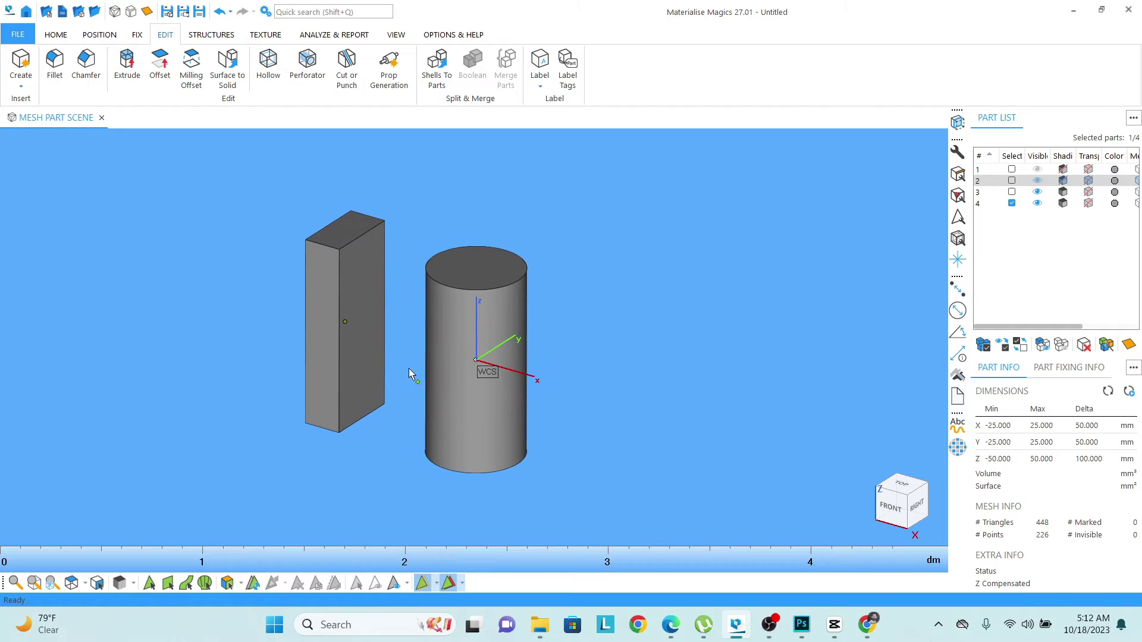
scroll(401, 379, up, 1)
key(ctrl+z)
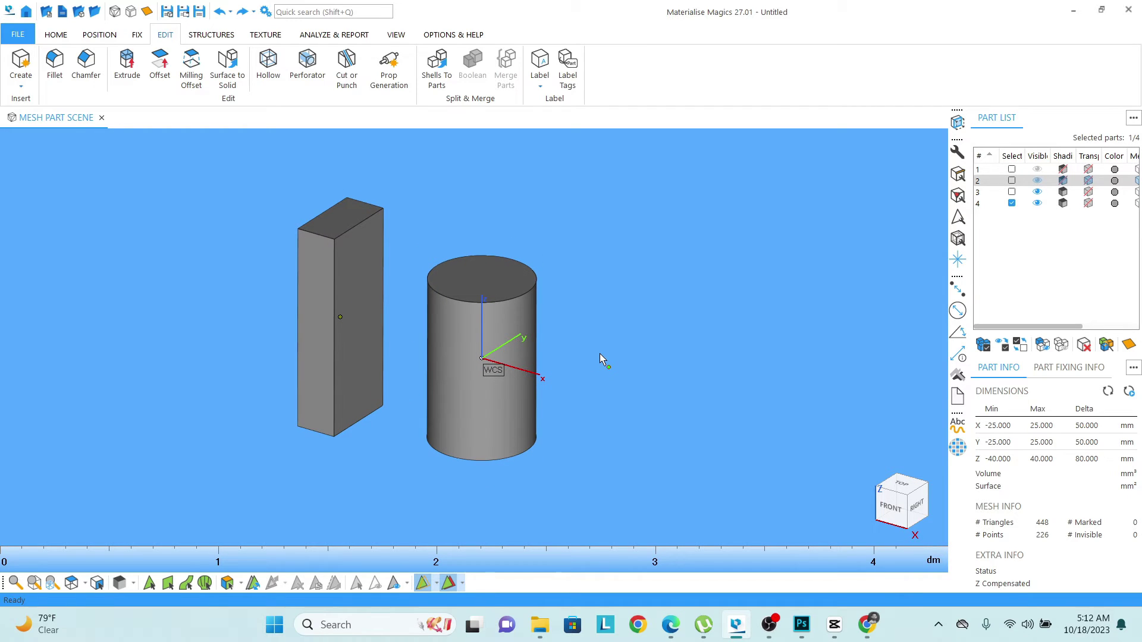
Step: Mark individual triangles on the cylinder's top face, and mark the entire top face with the plane marking tool
click(152, 584)
click(490, 300)
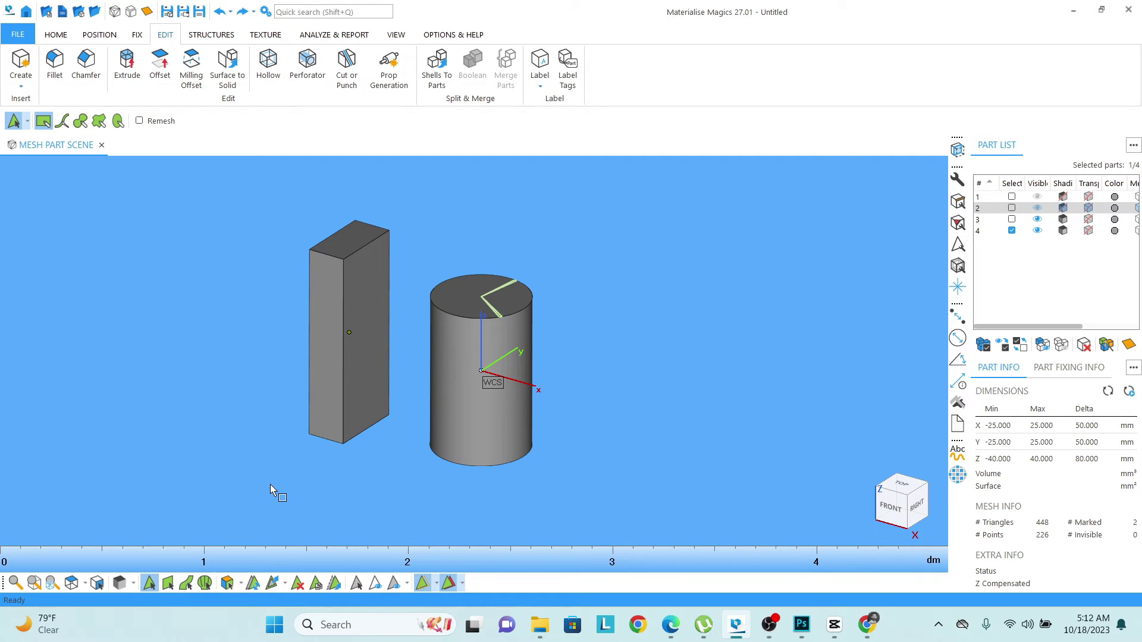
click(167, 583)
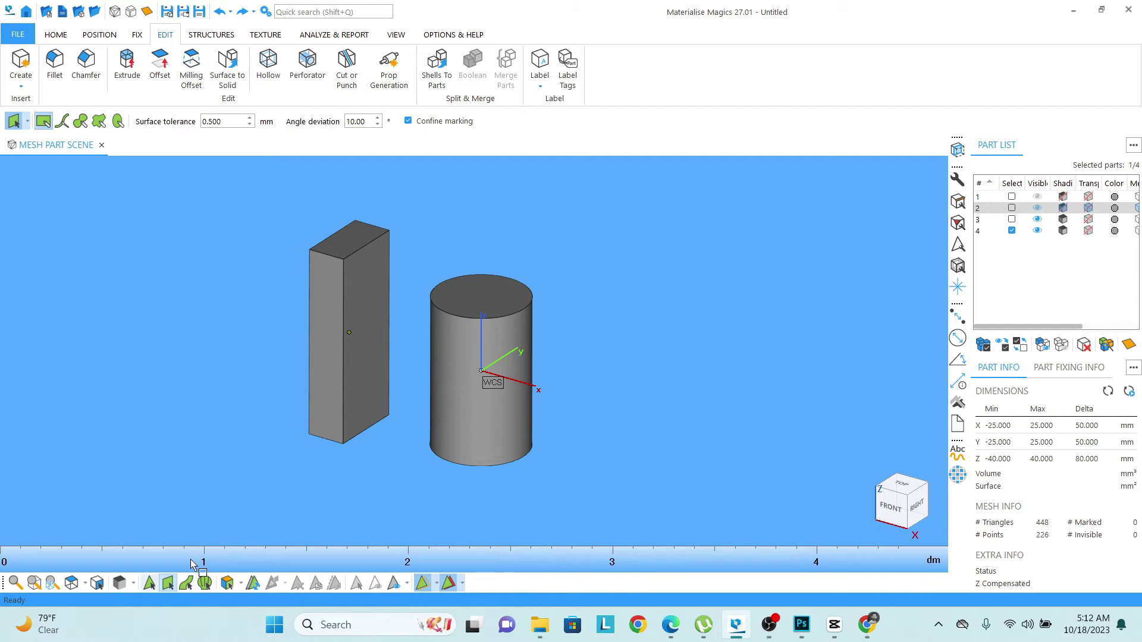
click(487, 301)
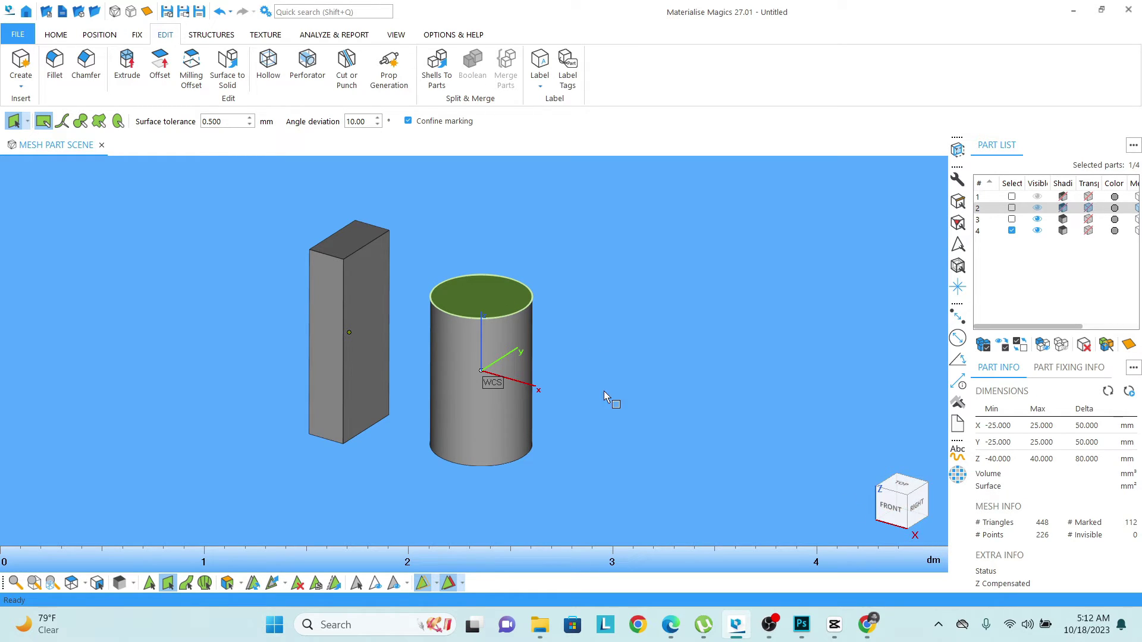
scroll(488, 300, up, 3)
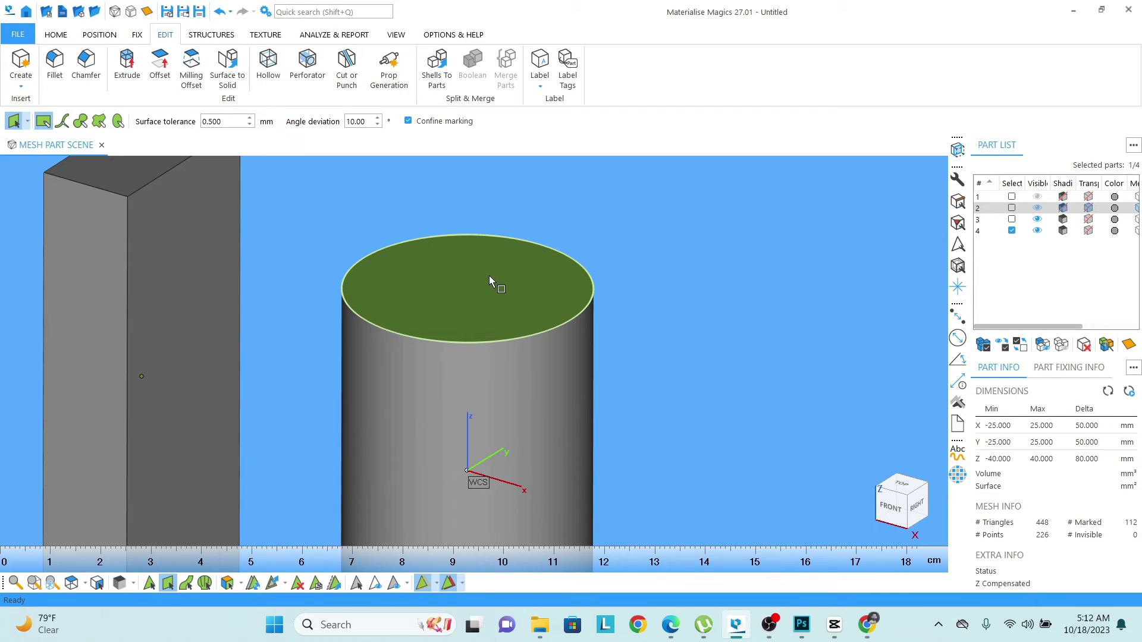
scroll(494, 282, down, 2)
click(168, 585)
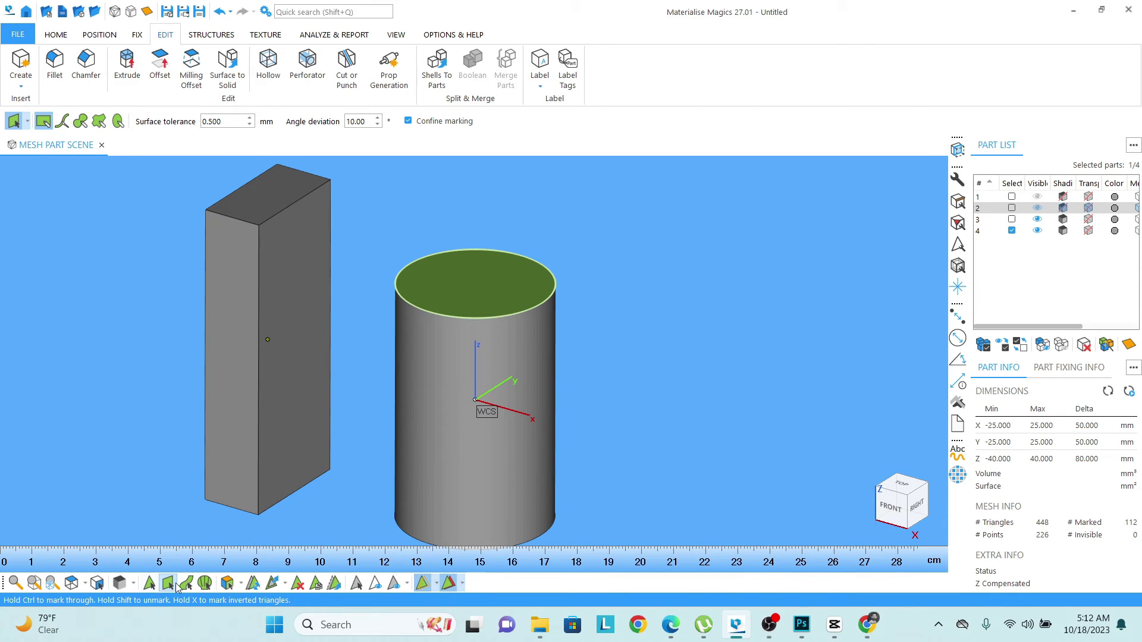
Step: Extrude the marked top face of the cylinder 20 mm along Z, using the Add triangles connection
click(124, 70)
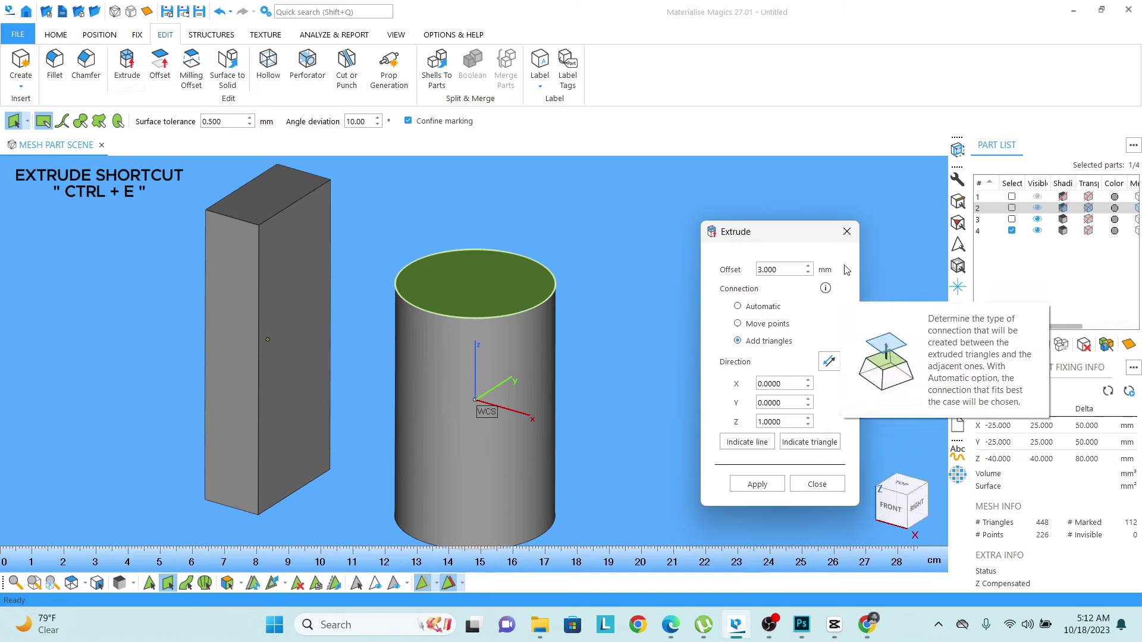
drag(785, 232, 776, 185)
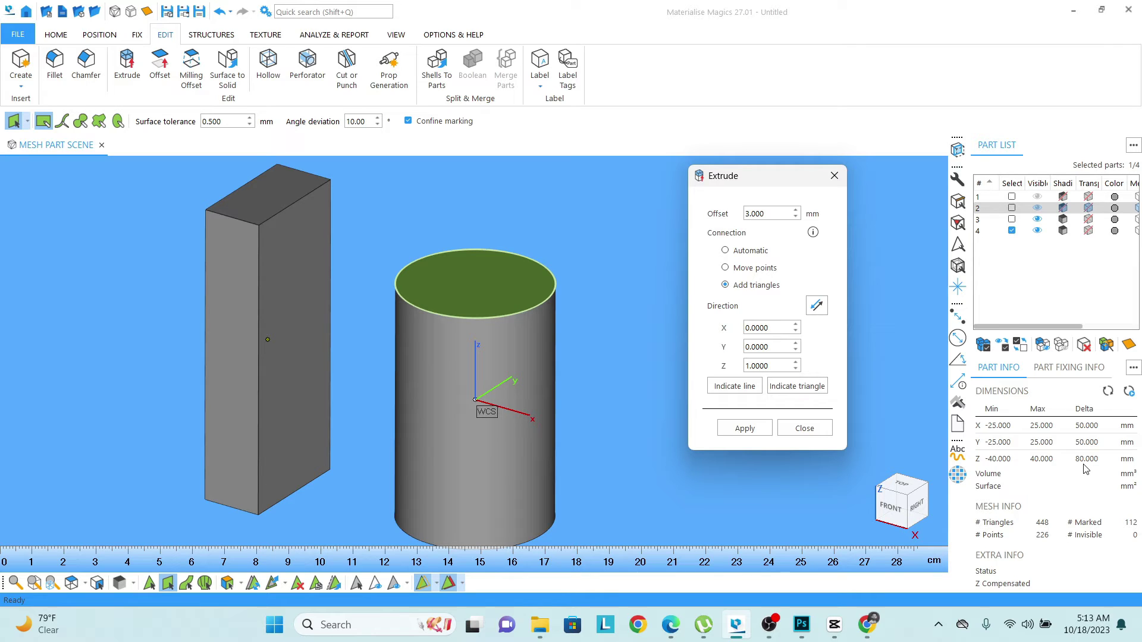
click(769, 215)
double_click(768, 215)
text(20)
double_click(754, 214)
click(755, 429)
click(804, 429)
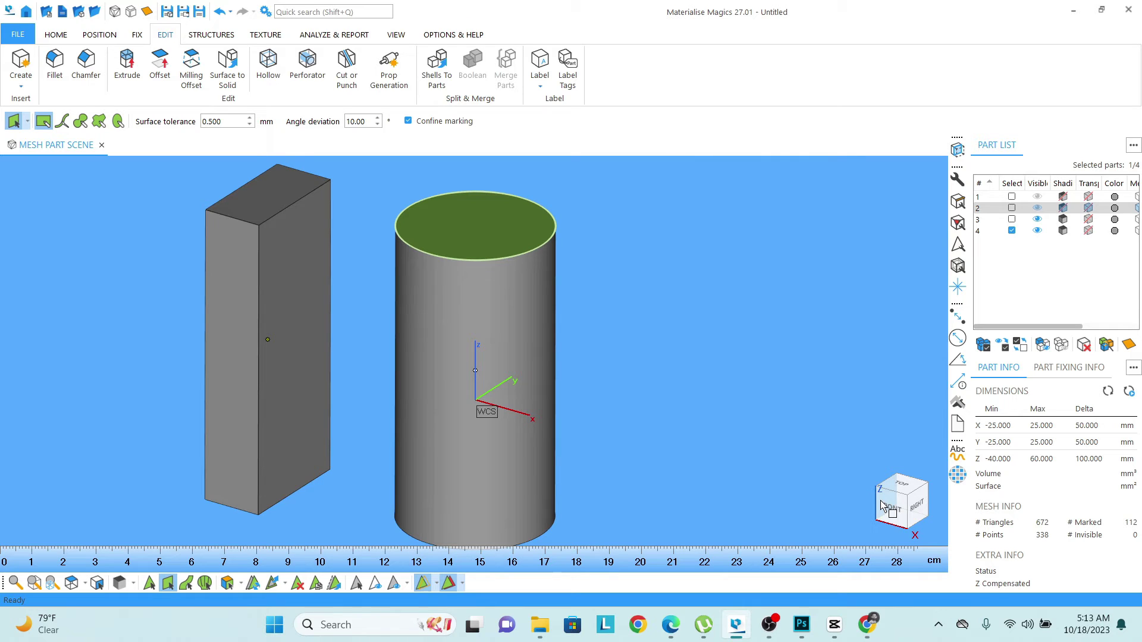
Step: Compare the extruded cylinder's height with the box in the front view, and return to an angled view
click(887, 507)
scroll(628, 427, down, 3)
scroll(422, 305, up, 1)
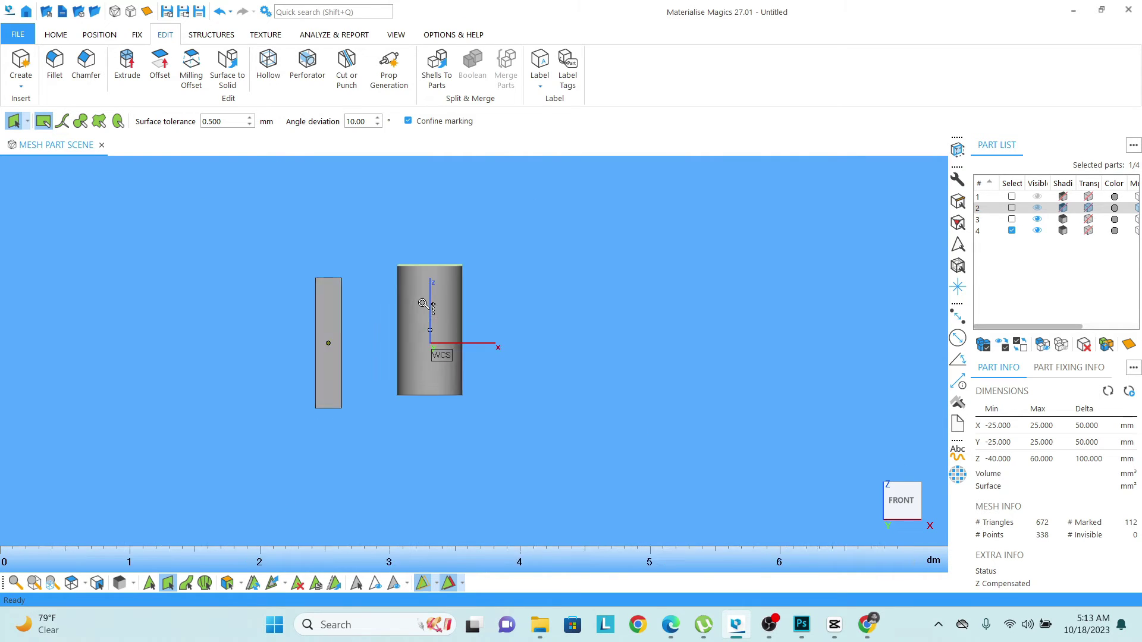
scroll(423, 305, up, 2)
right_drag(415, 298, 354, 326)
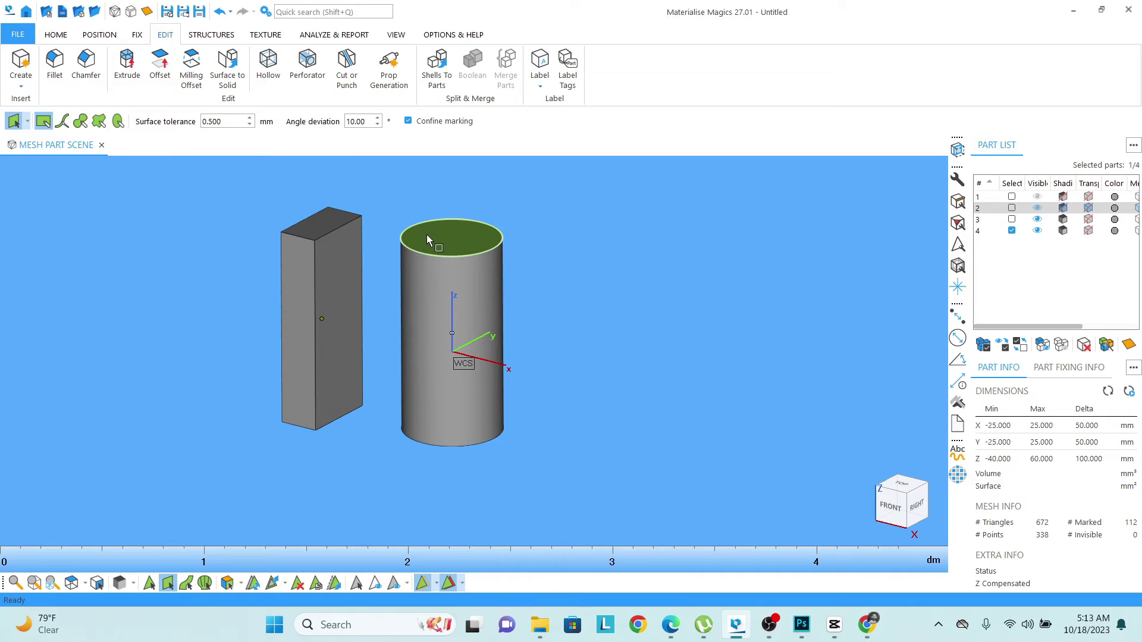
mouse_move(428, 237)
right_down()
mouse_move(444, 262)
mouse_move(439, 246)
right_up()
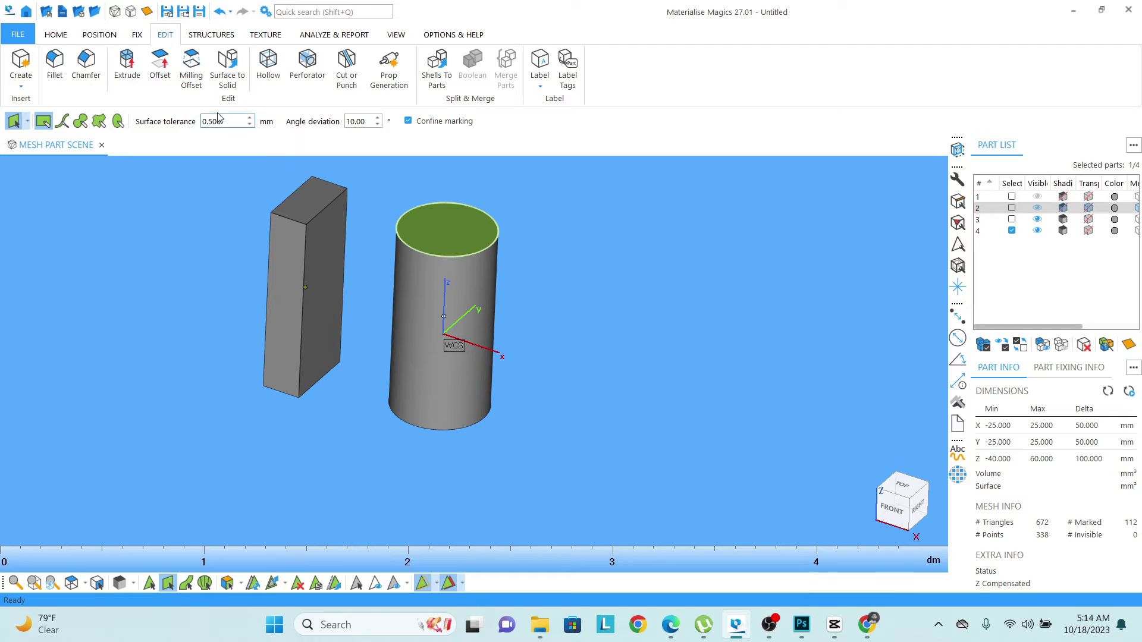
Step: Try a local inside offset of 20 mm with Move Points on the cylinder's marked top face, and undo it
click(162, 69)
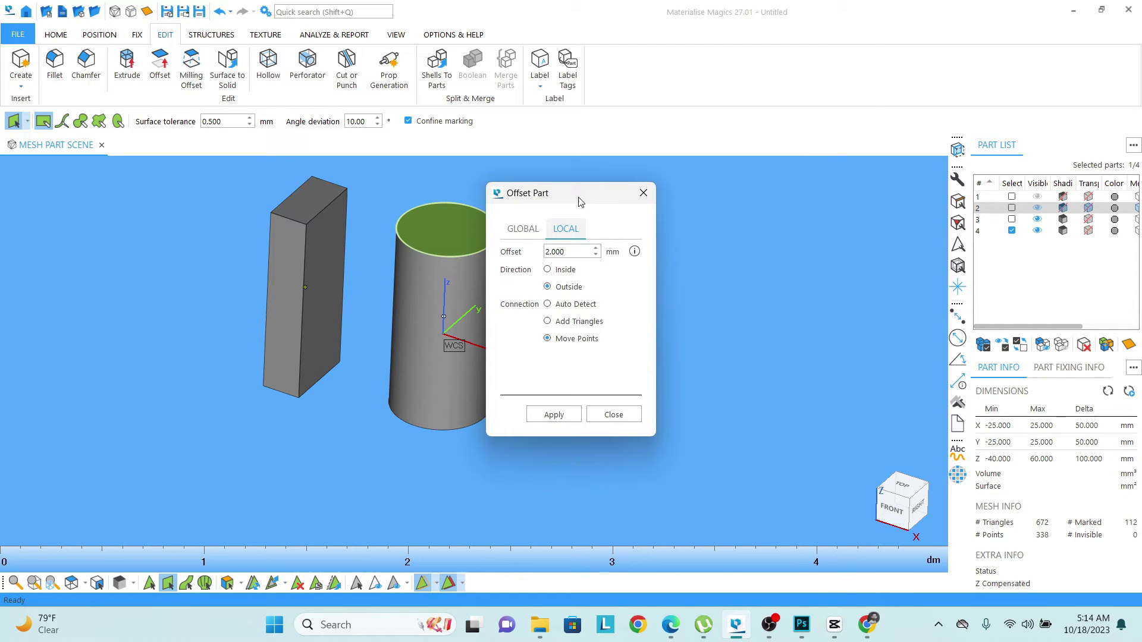
drag(565, 190, 676, 214)
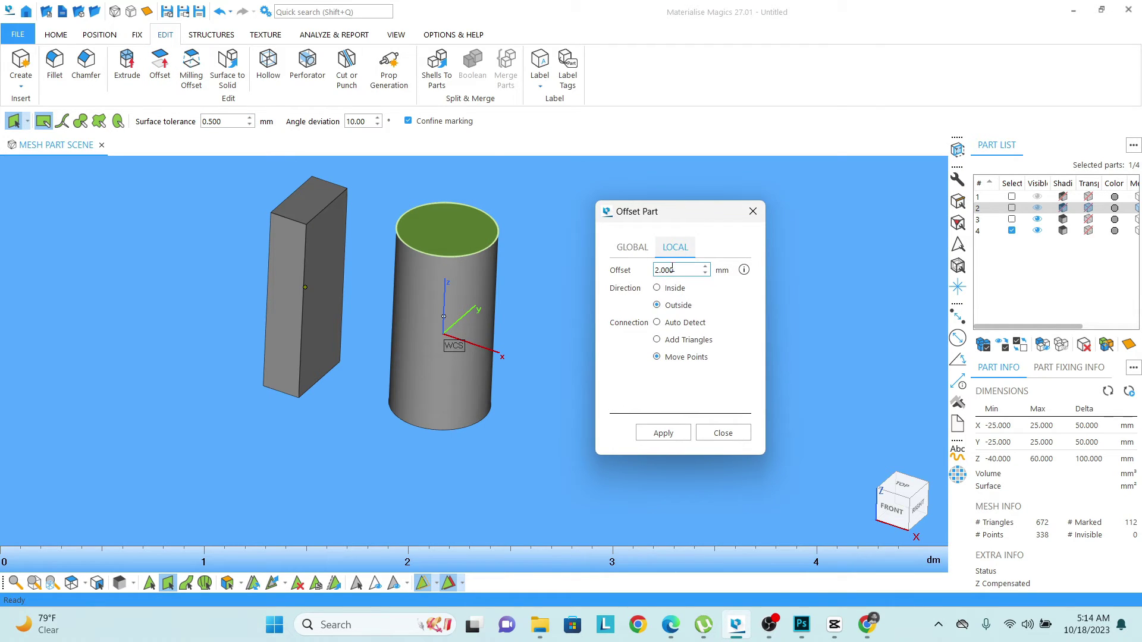
drag(680, 269, 654, 272)
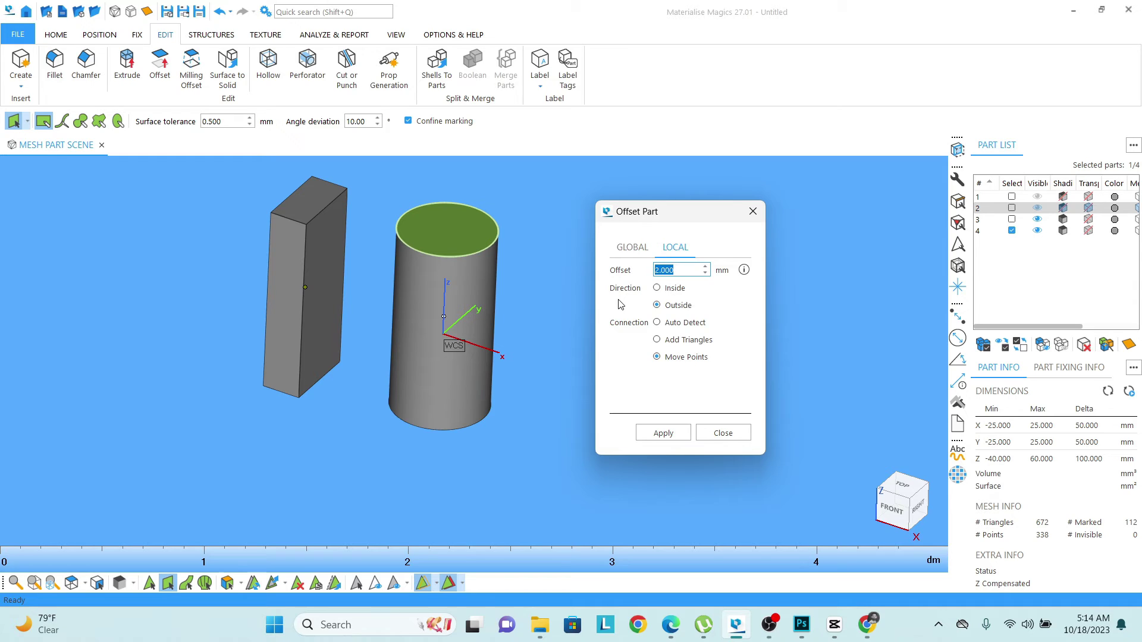
click(657, 288)
double_click(665, 271)
text(20)
click(656, 435)
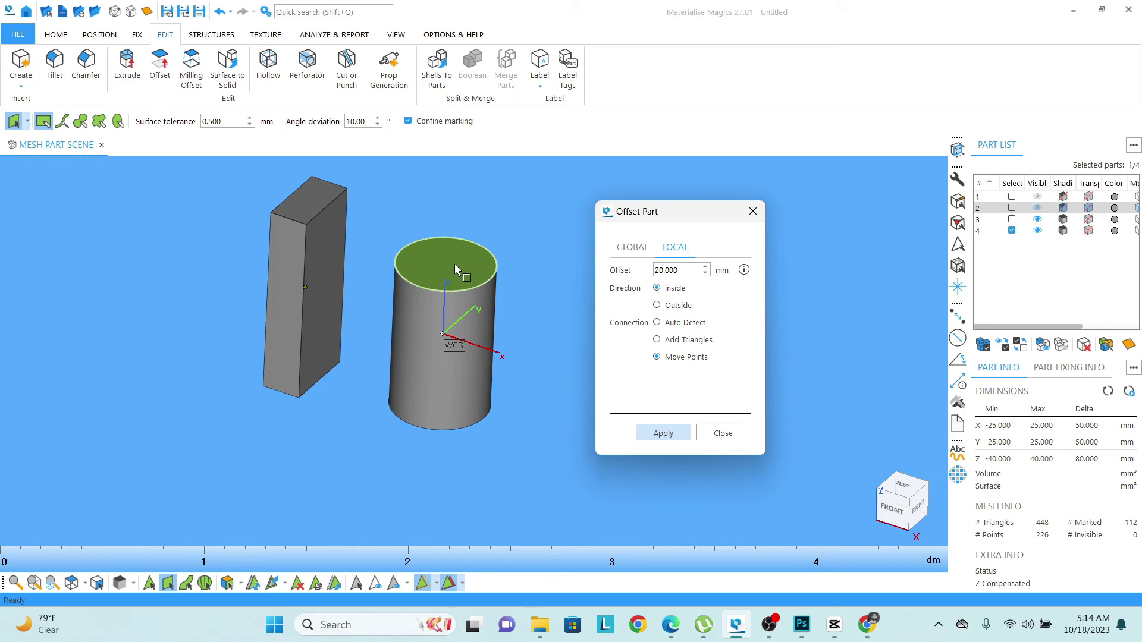
click(724, 433)
key(ctrl+z)
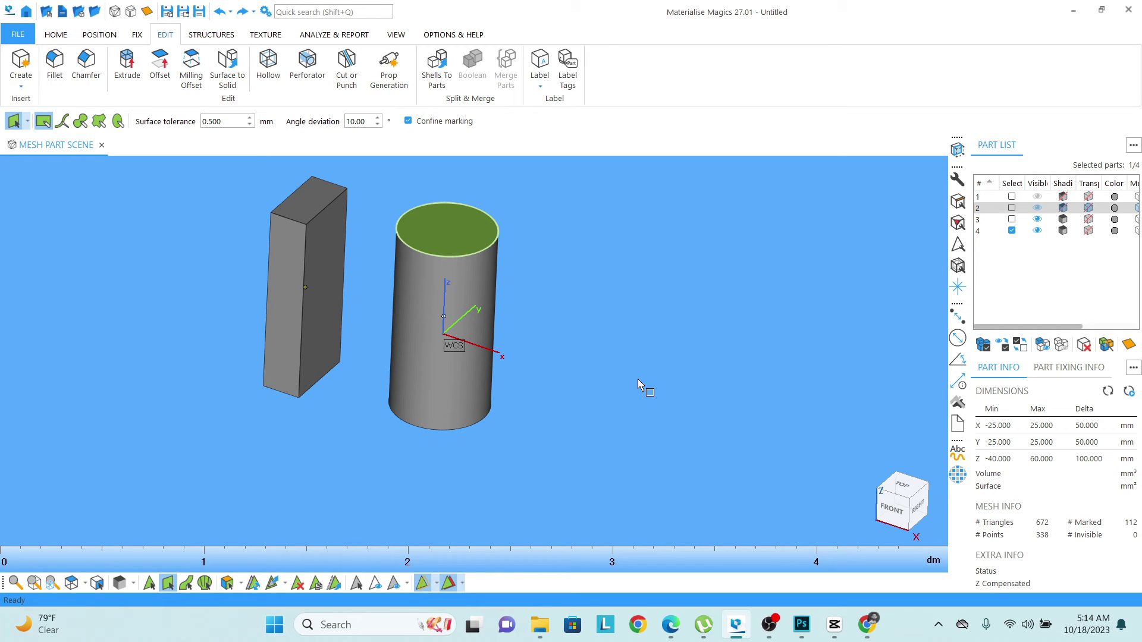
Step: Try the 20 mm inside local offset on the top face with the Add Triangles connection, and undo it
click(160, 65)
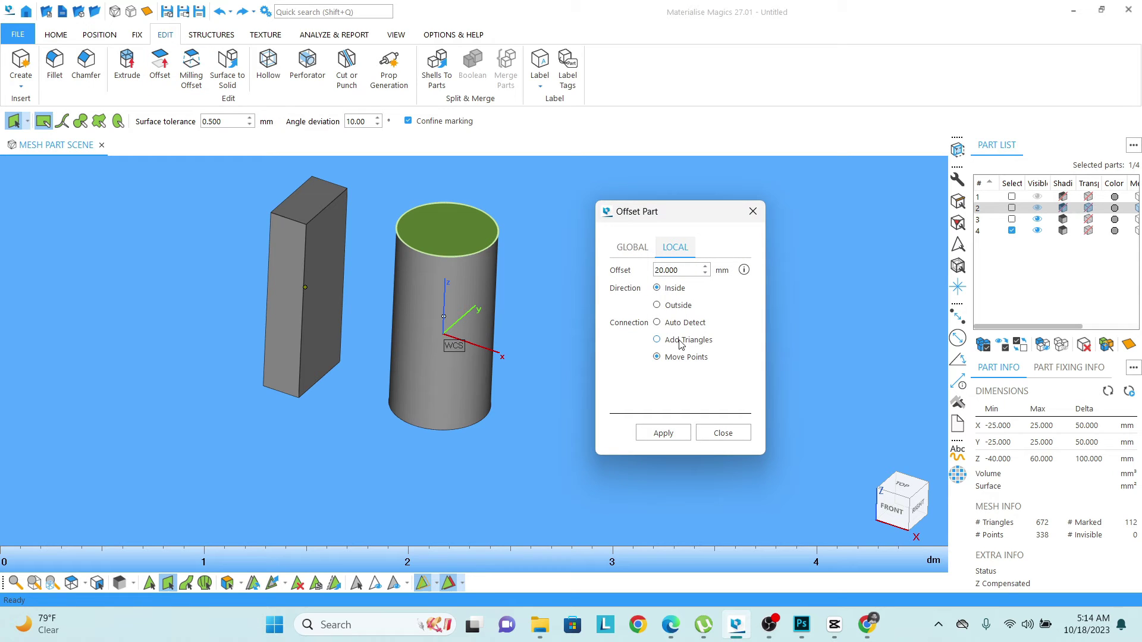
click(656, 340)
click(671, 270)
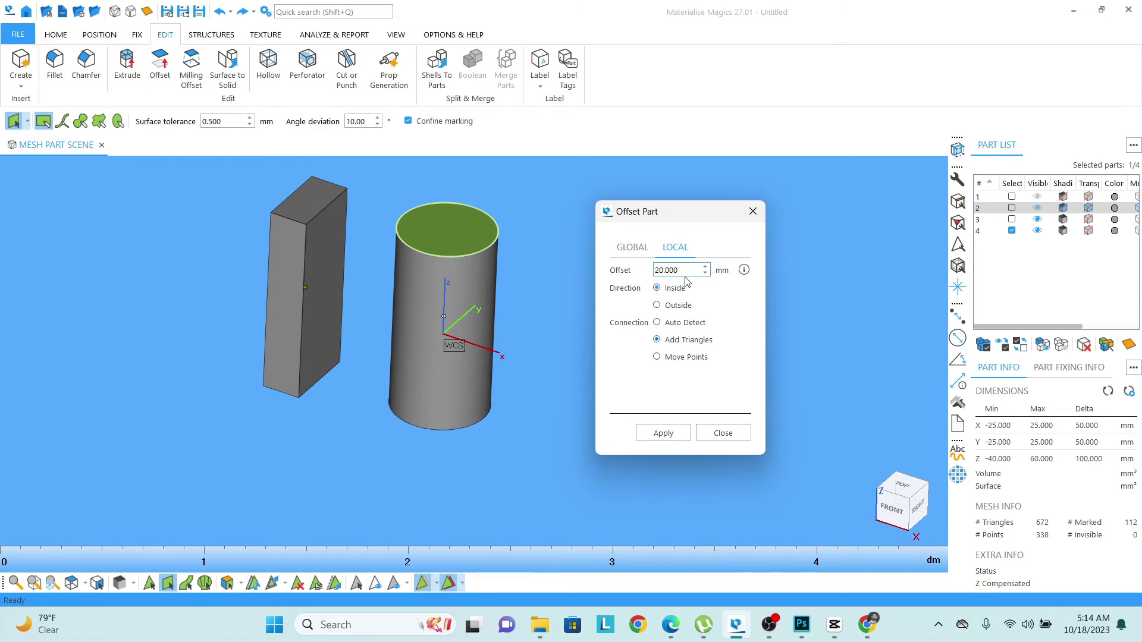
click(663, 434)
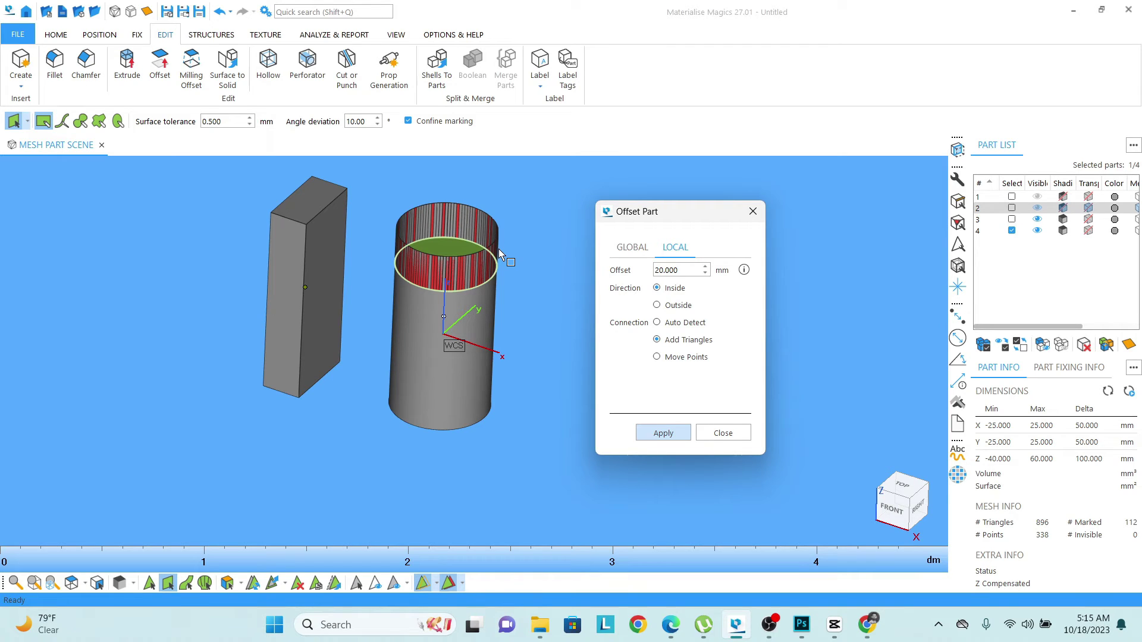
click(724, 433)
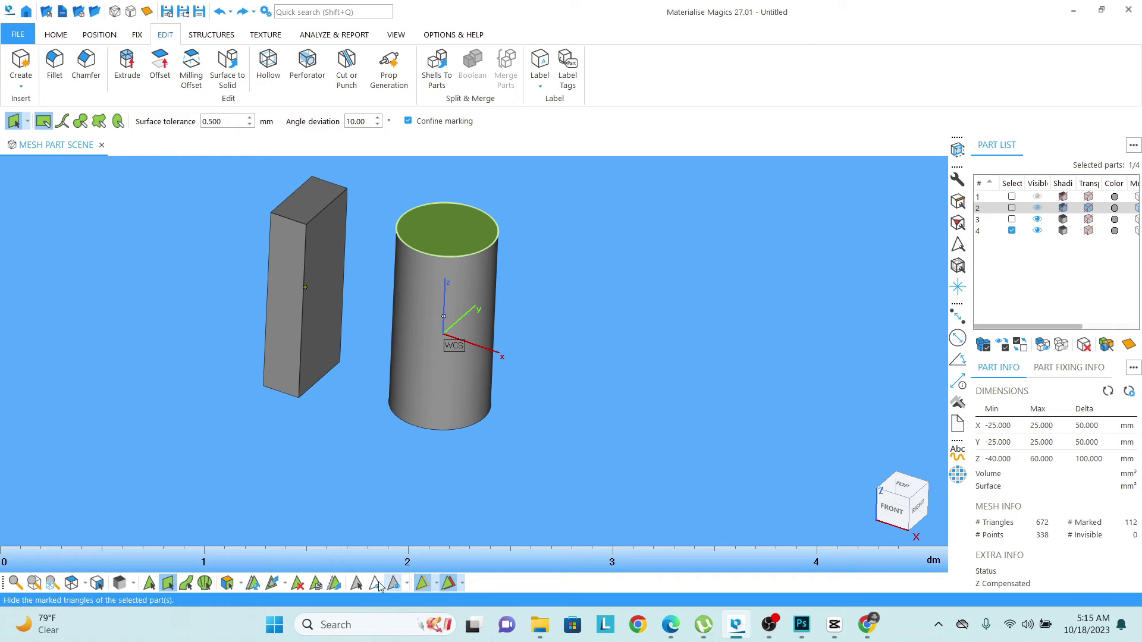
Step: Unmark the cylinder's top face and fillet its circular top edge with a 5 mm radius
click(241, 495)
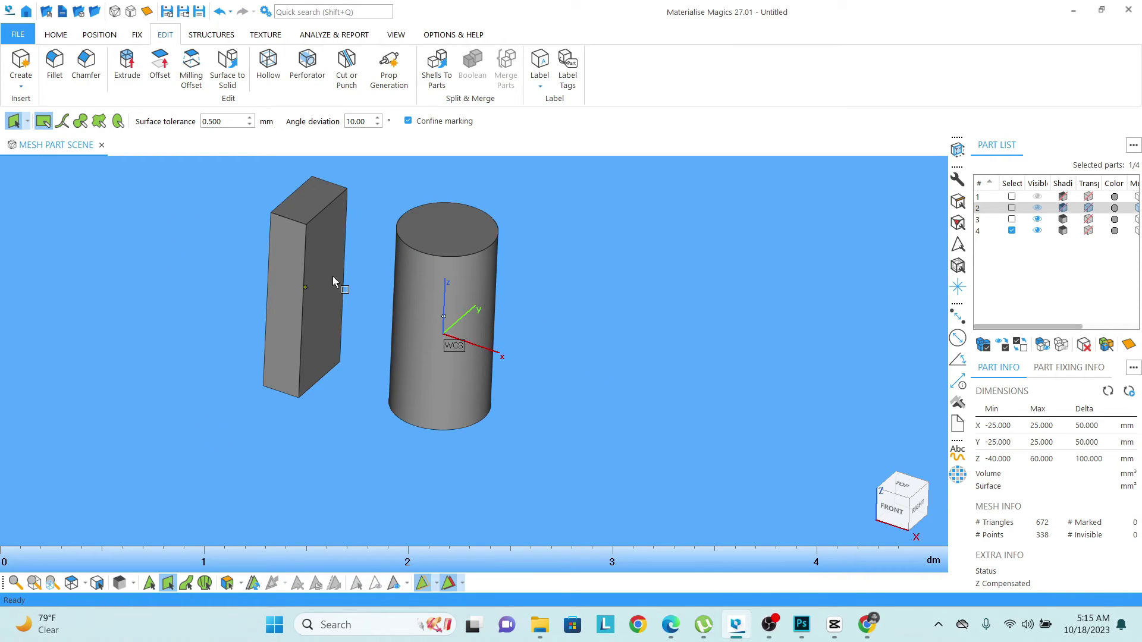
scroll(337, 278, up, 2)
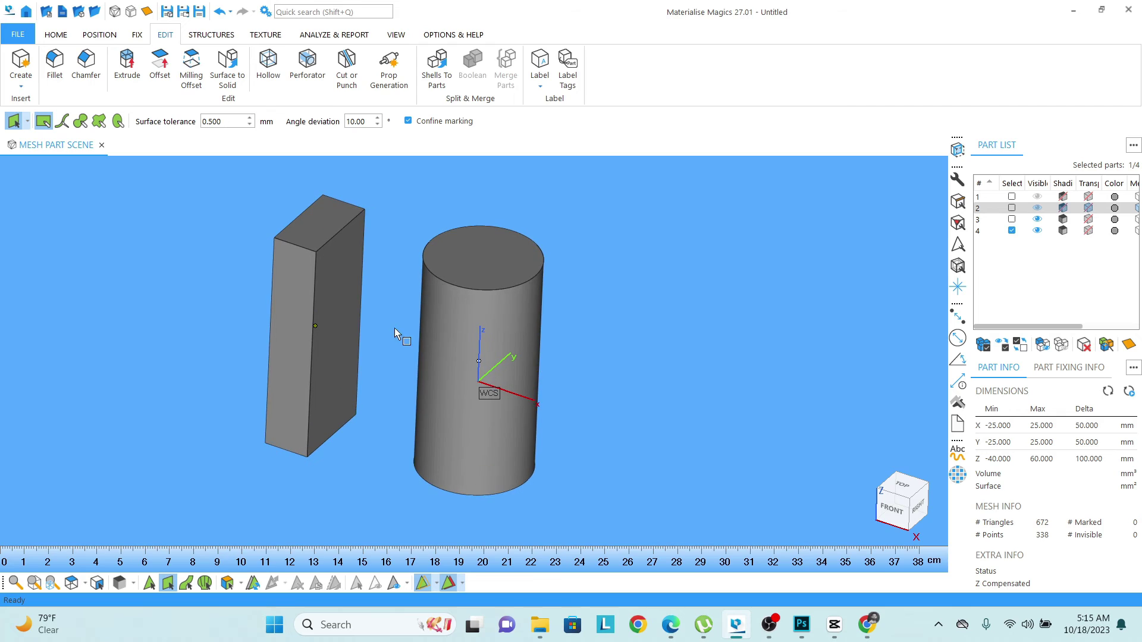
middle_drag(395, 327, 368, 319)
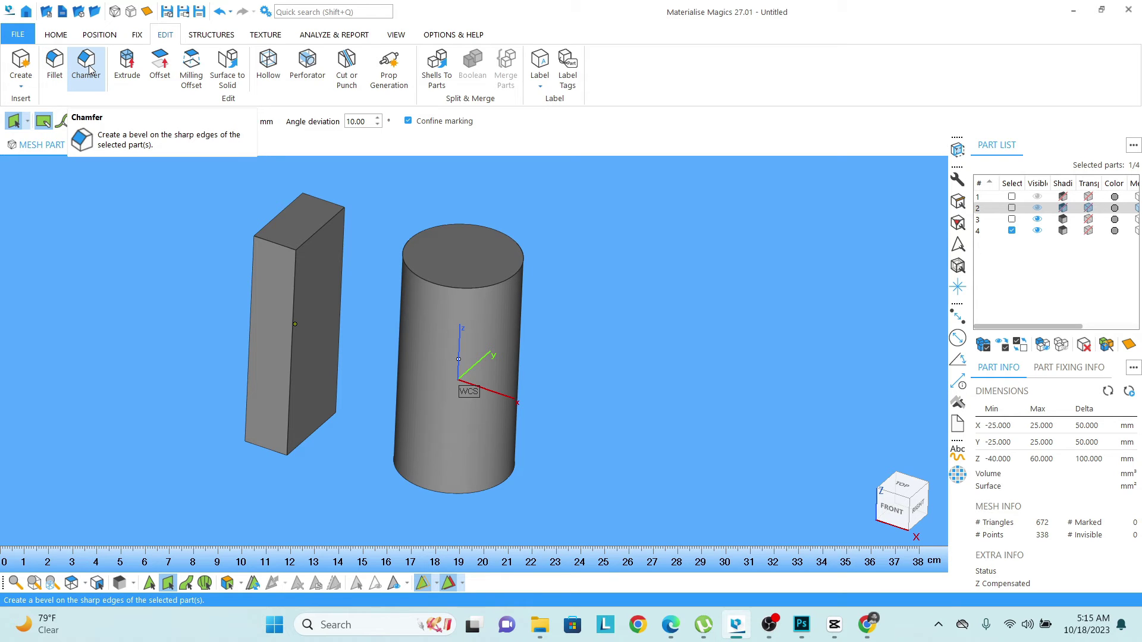
click(56, 70)
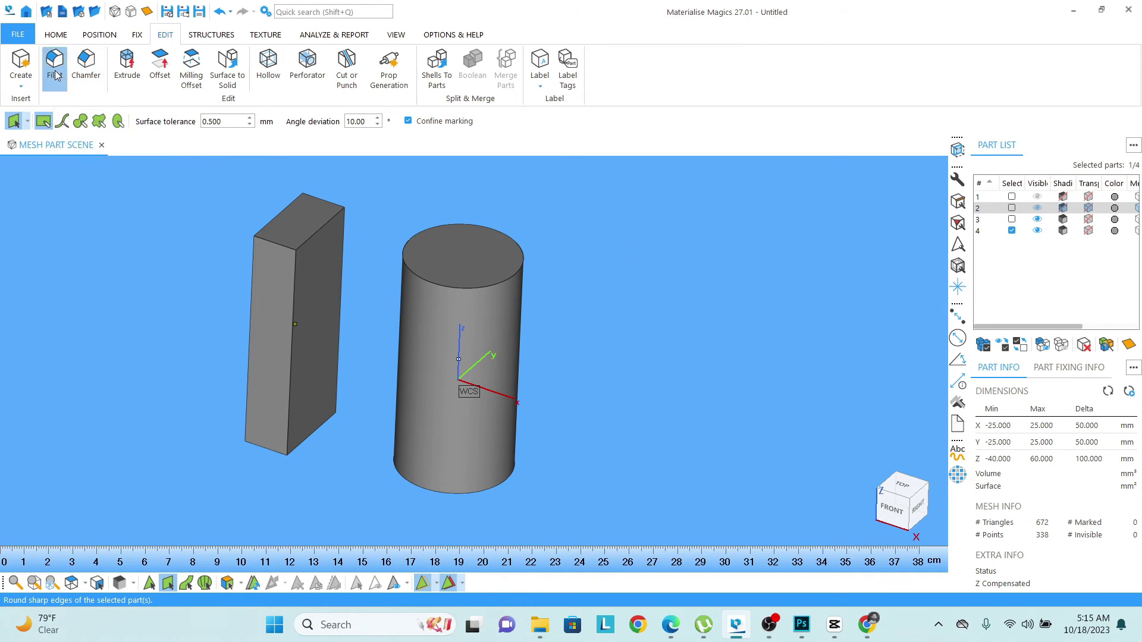
drag(547, 242, 698, 233)
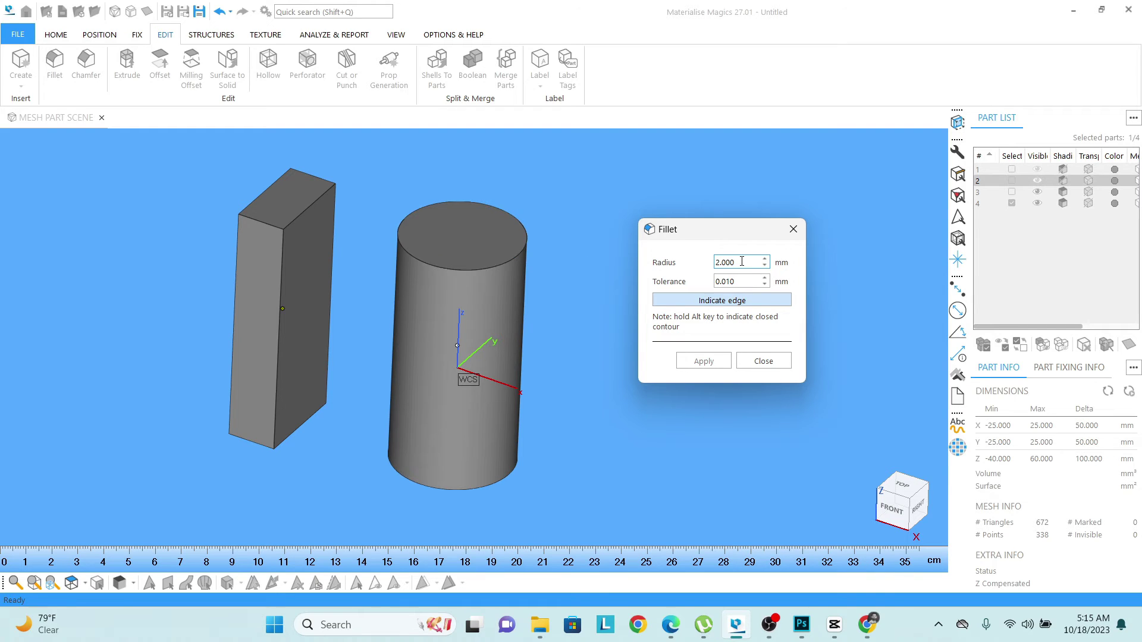
drag(742, 262, 708, 265)
text(5)
click(512, 263)
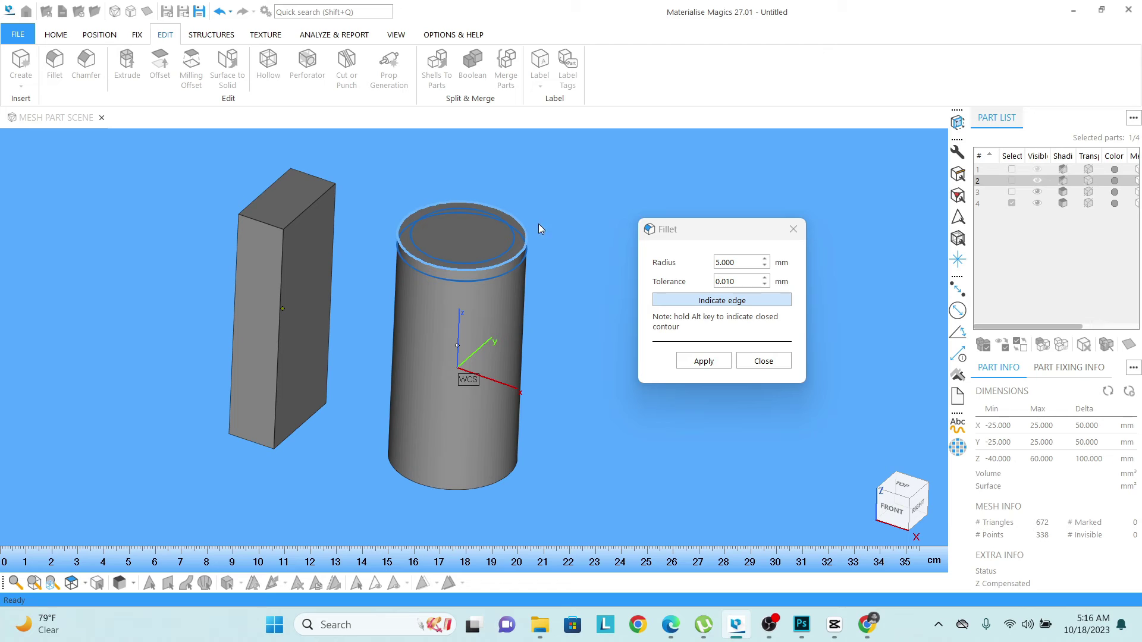
click(716, 367)
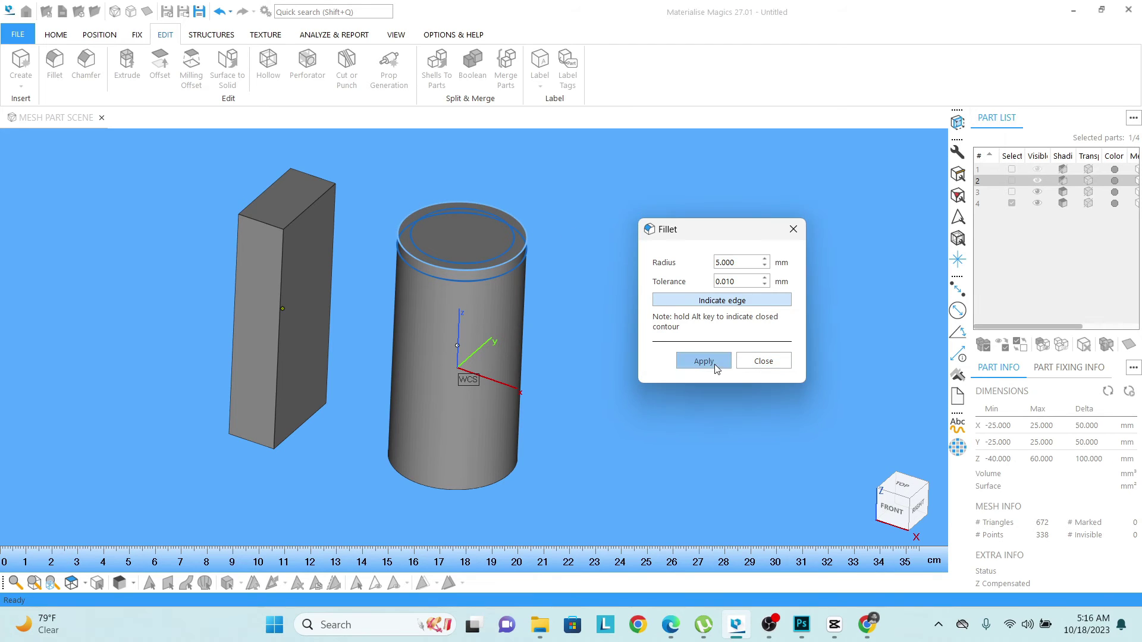
click(765, 362)
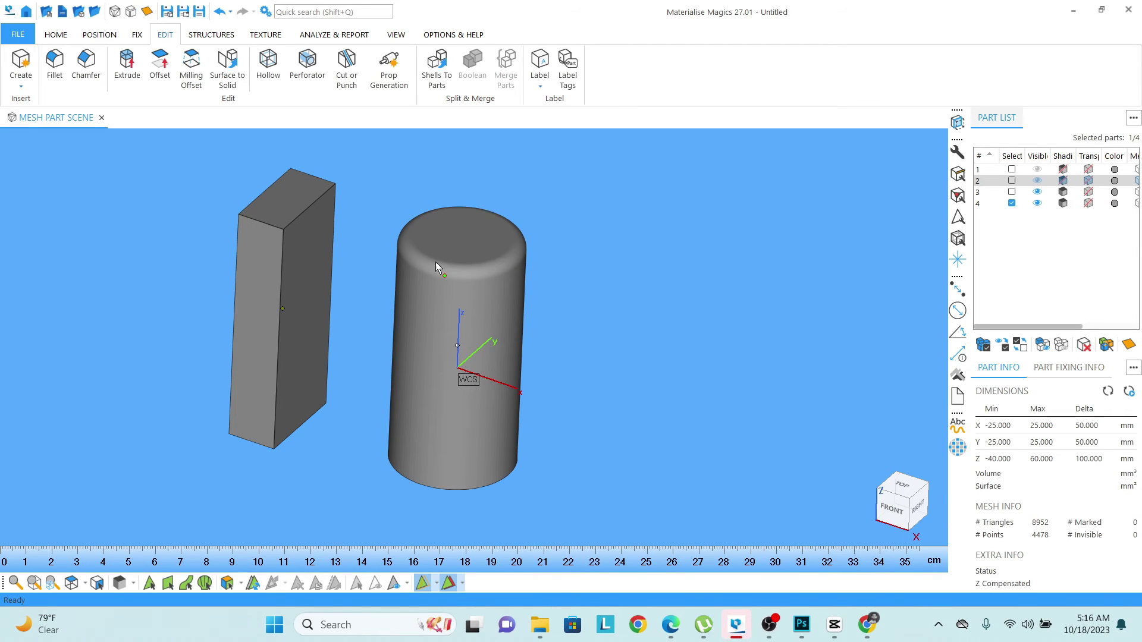
scroll(455, 259, up, 3)
scroll(456, 262, down, 5)
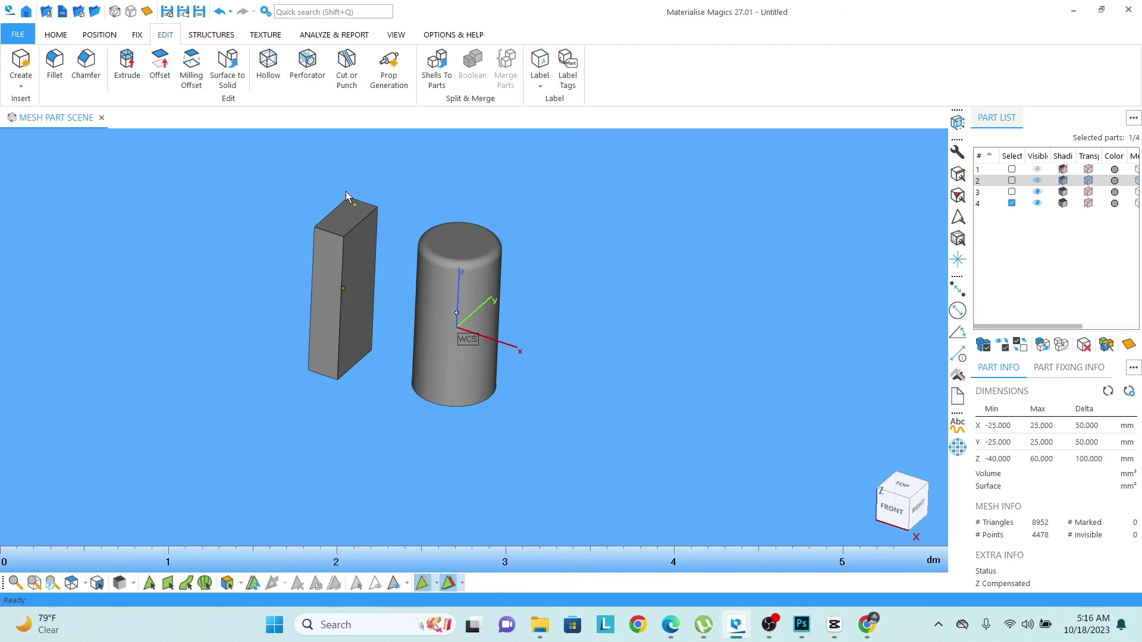
scroll(349, 205, up, 4)
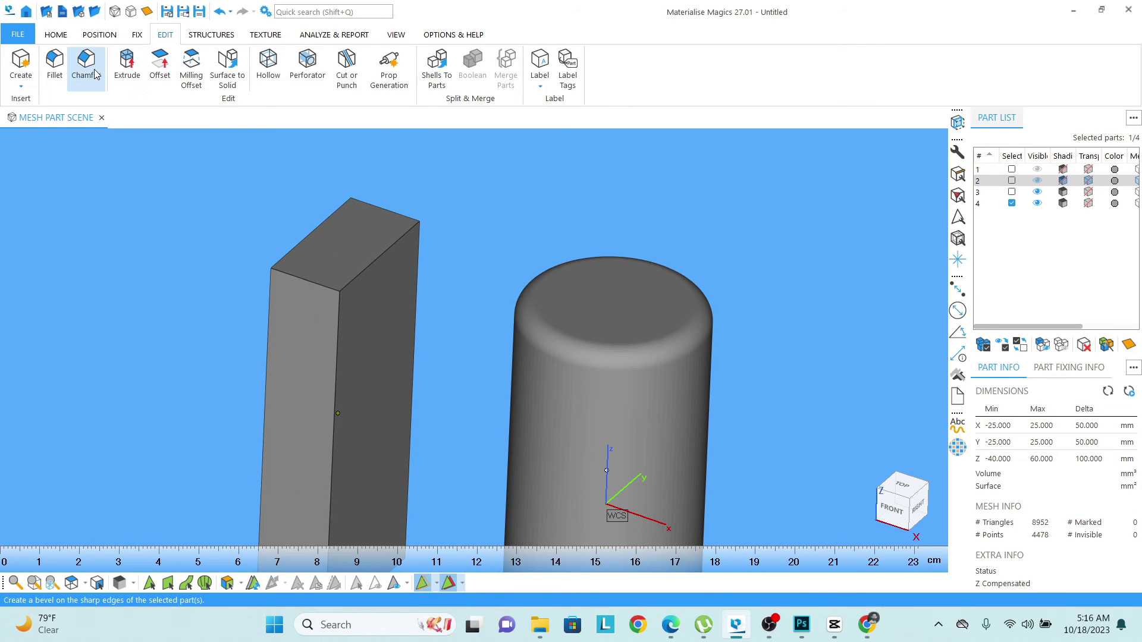
click(87, 59)
drag(560, 231, 644, 167)
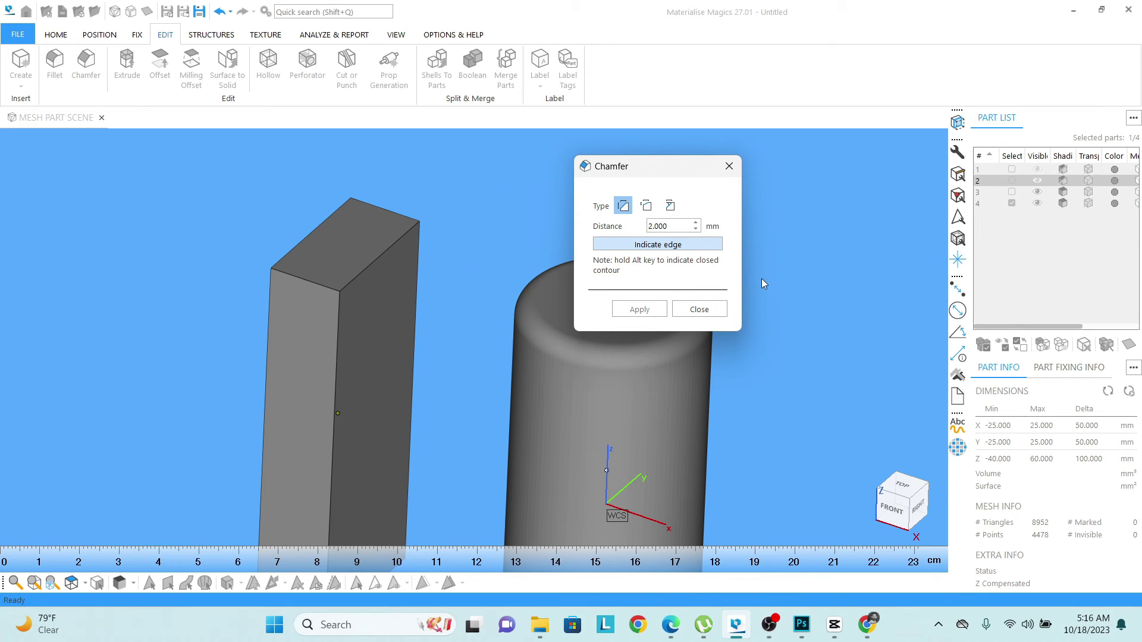
click(699, 309)
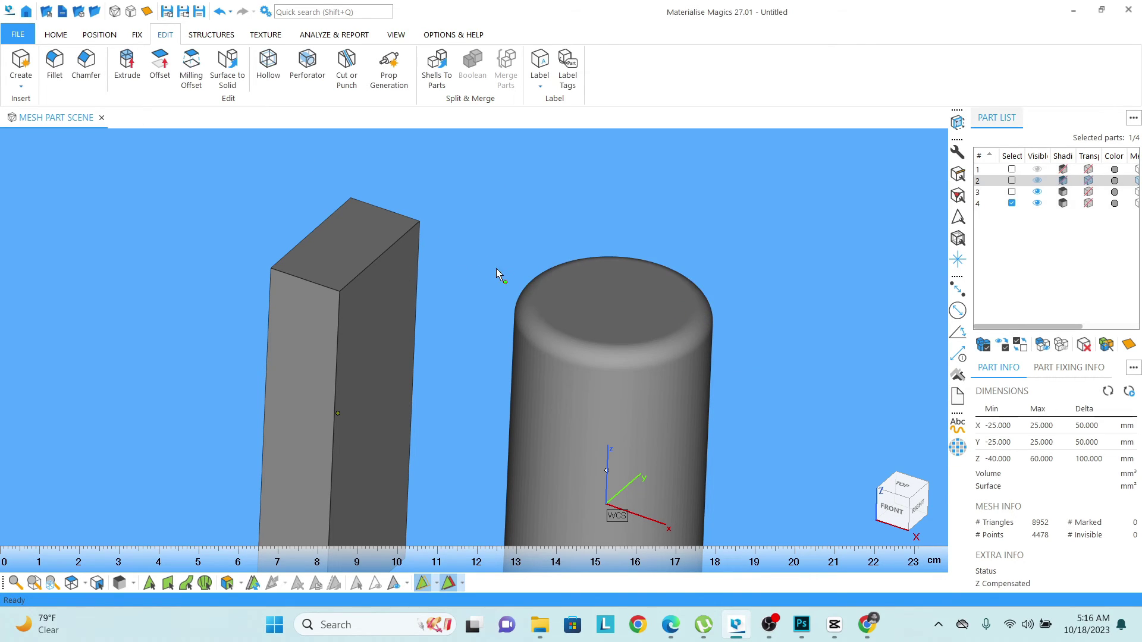
Step: Select the box and chamfer its front, back and one long side top edge with a distance of 7 mm
click(379, 303)
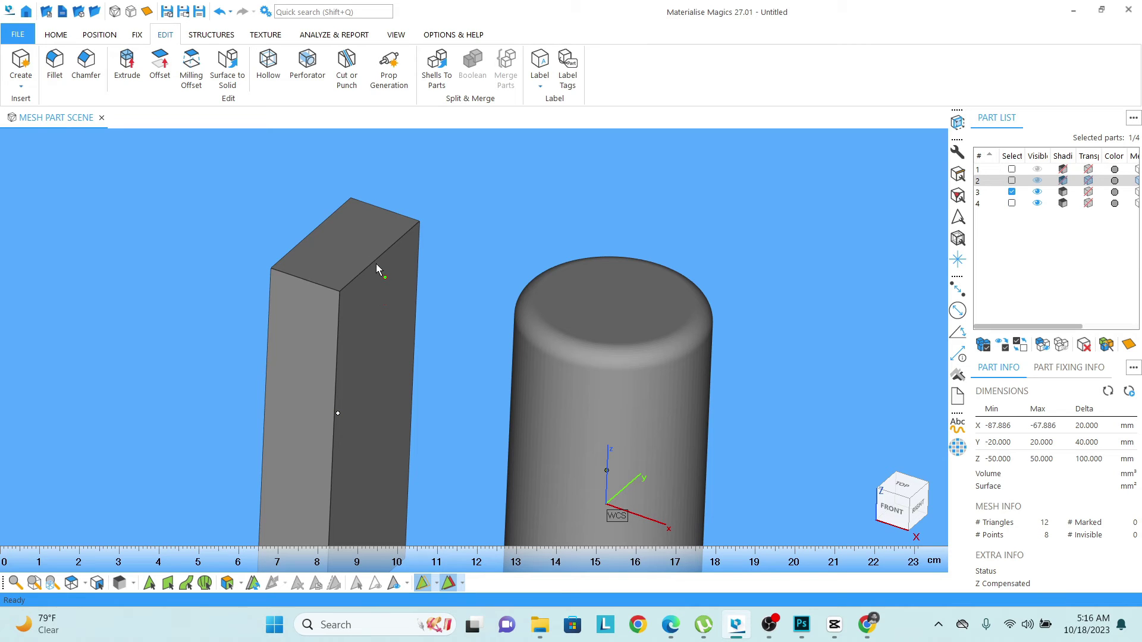
click(88, 65)
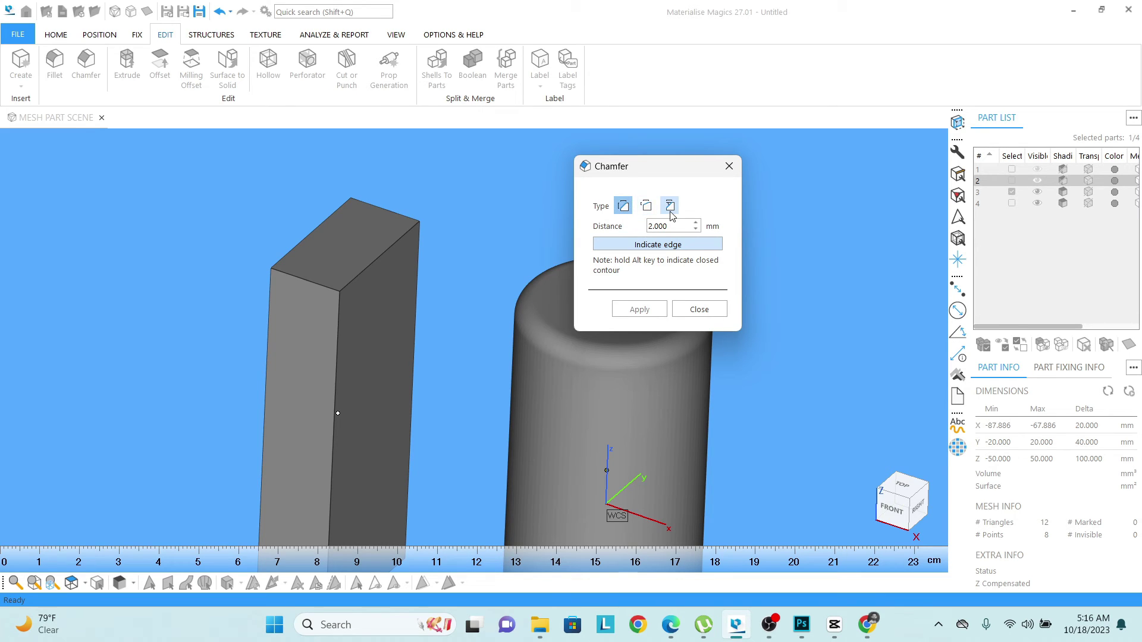
double_click(651, 225)
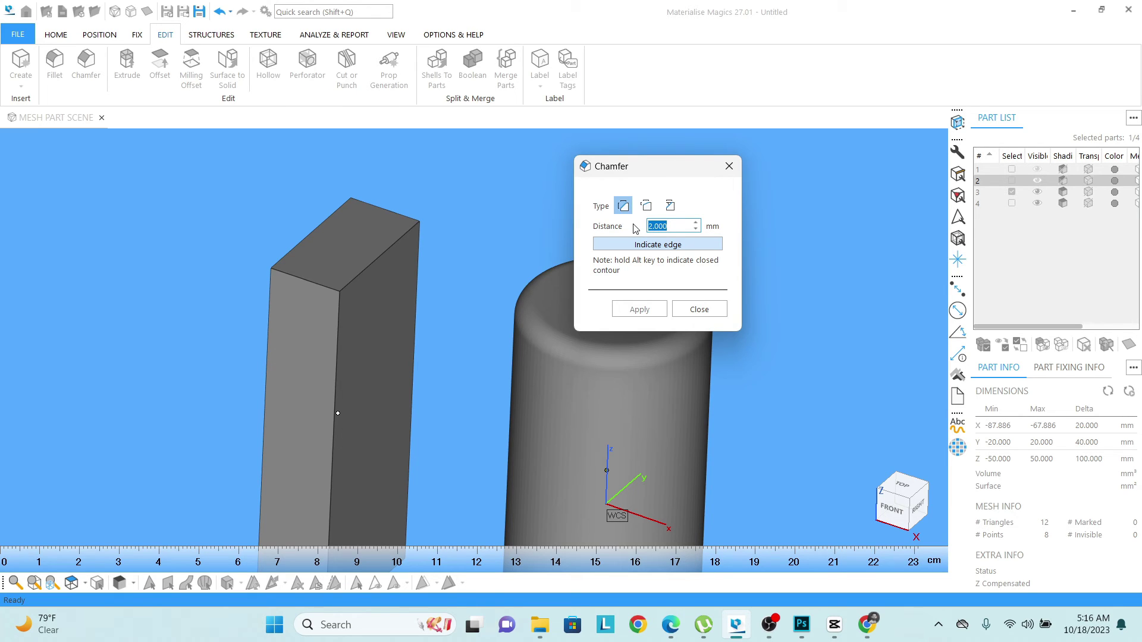
text(7)
click(375, 265)
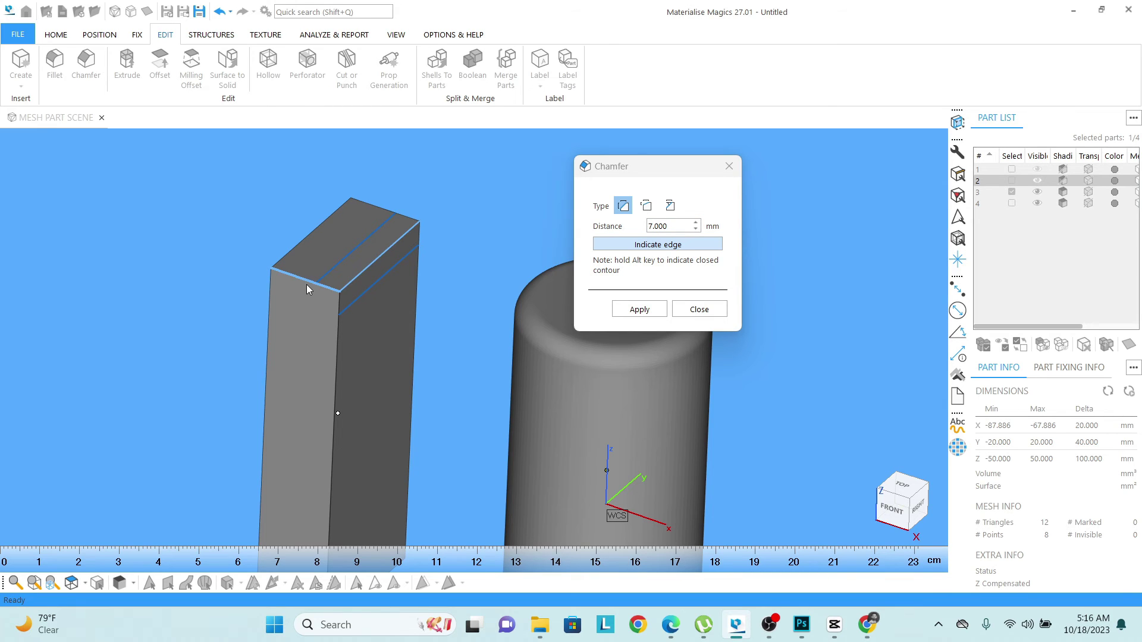
click(385, 212)
click(640, 309)
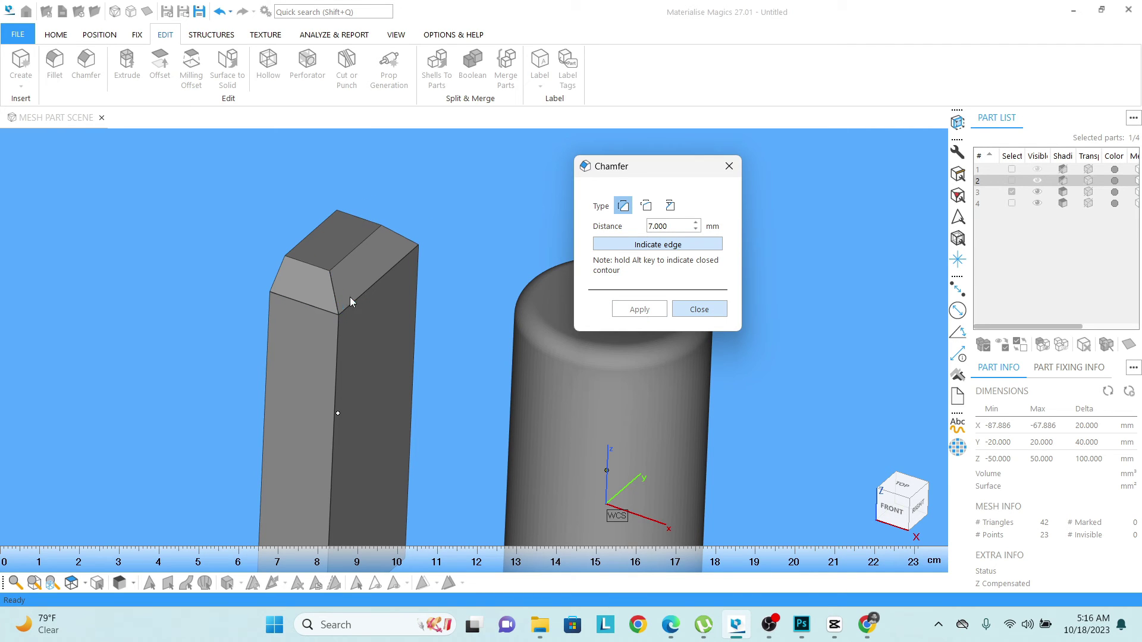
Step: Chamfer the remaining long top edge of the box with the same 7 mm distance
right_drag(350, 297, 456, 262)
click(314, 256)
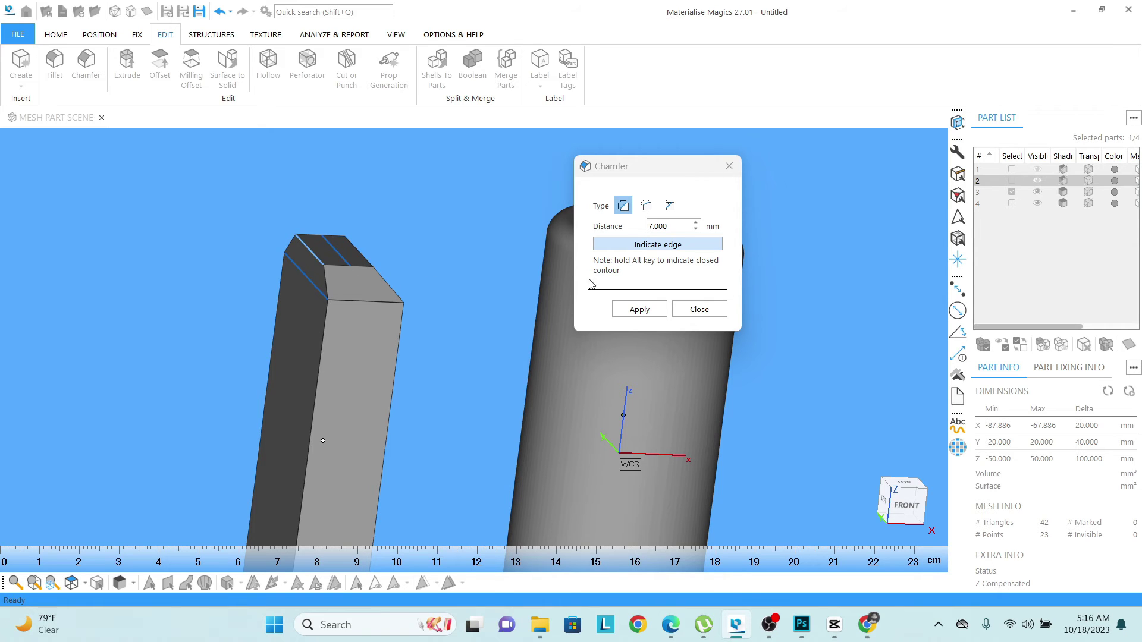
click(639, 310)
scroll(365, 262, down, 3)
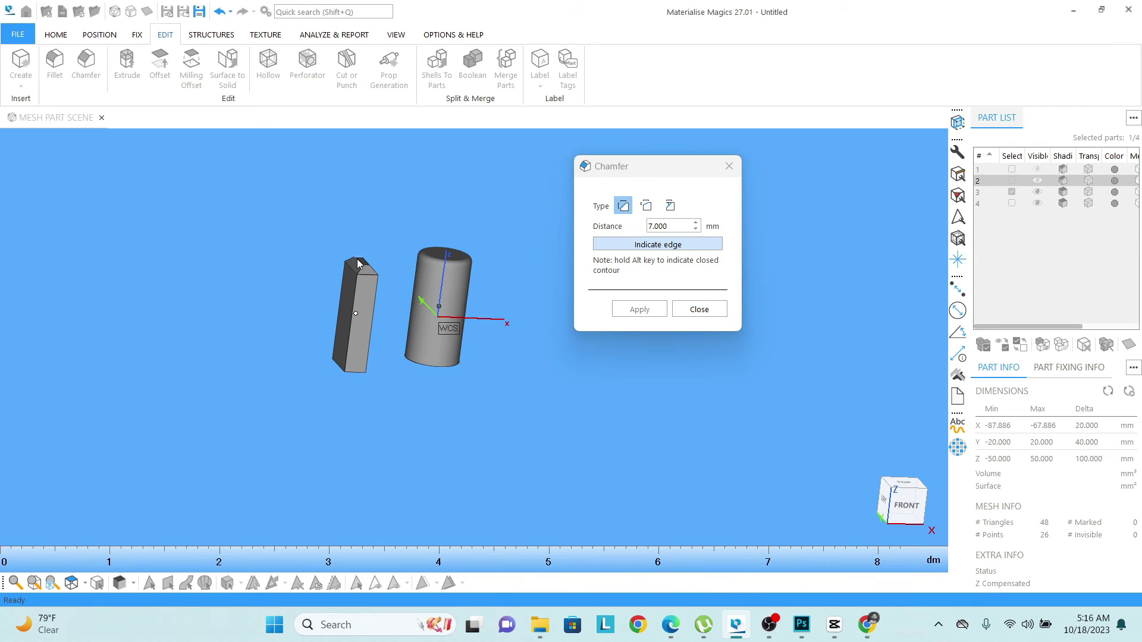
scroll(383, 262, up, 3)
scroll(394, 291, down, 5)
scroll(355, 345, up, 3)
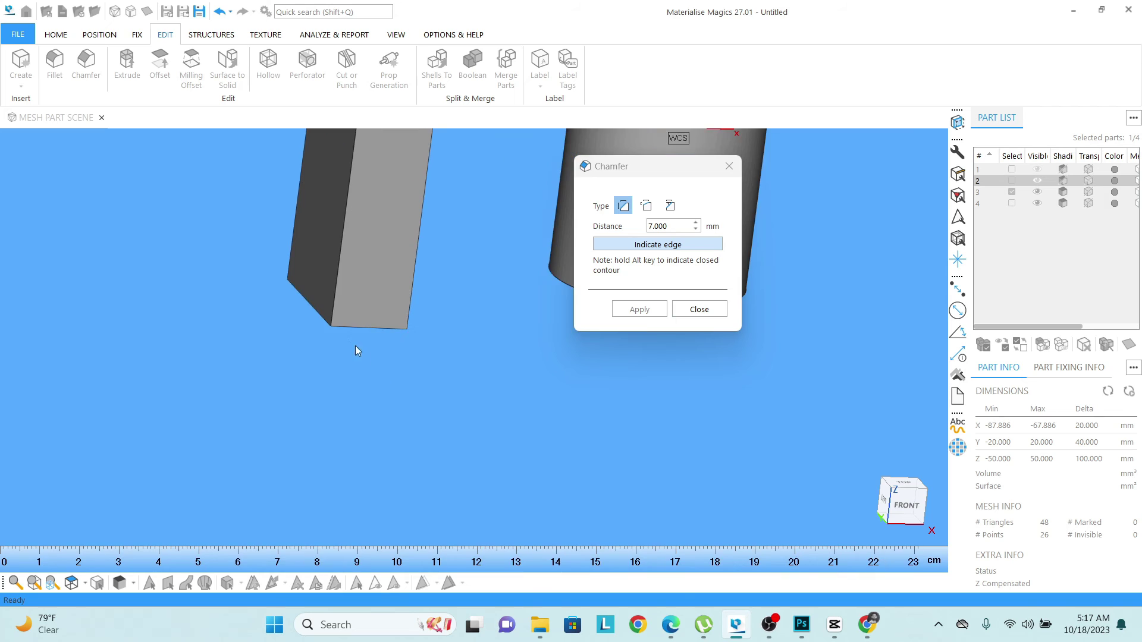
Step: Close the Chamfer tool and examine the chamfered box and the filleted cylinder from several angles
scroll(309, 309, down, 3)
scroll(420, 266, up, 3)
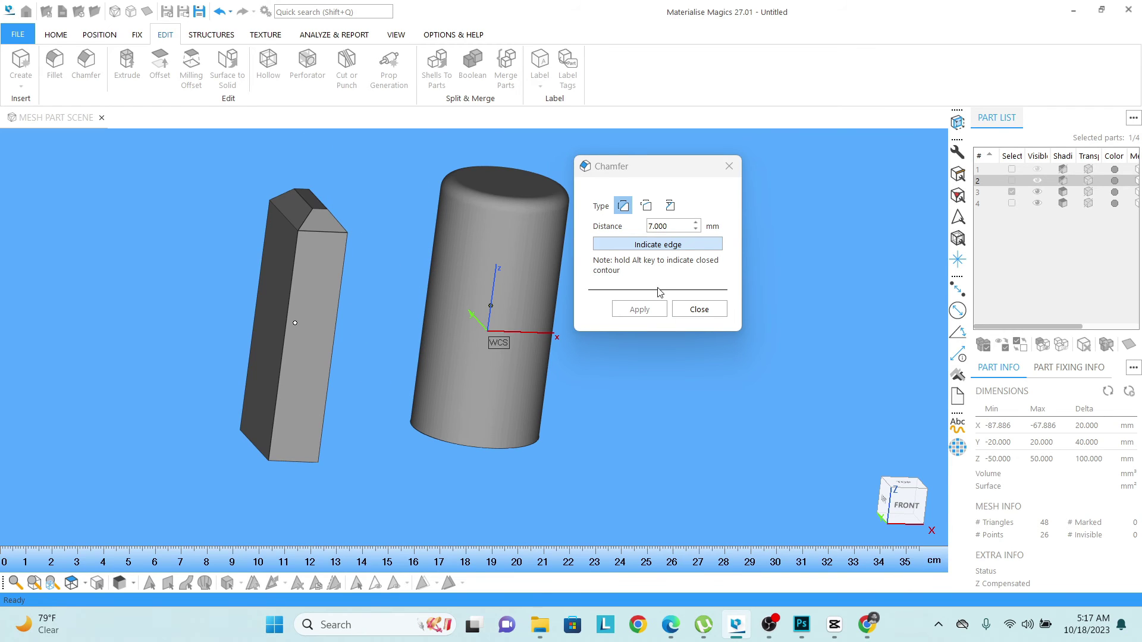
click(698, 311)
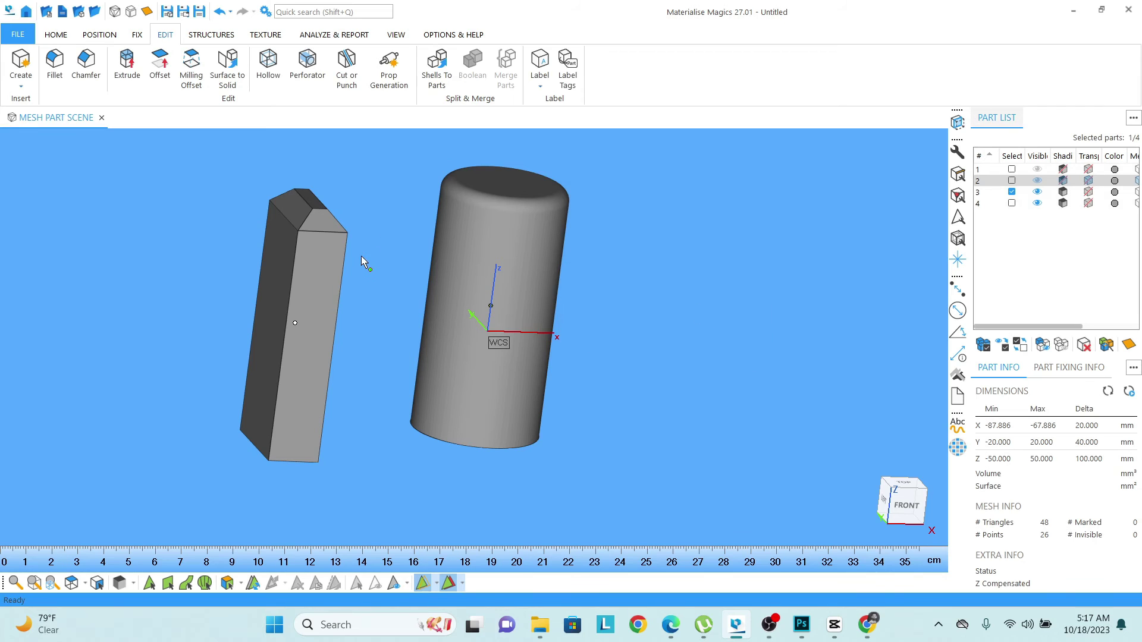
right_drag(361, 257, 345, 295)
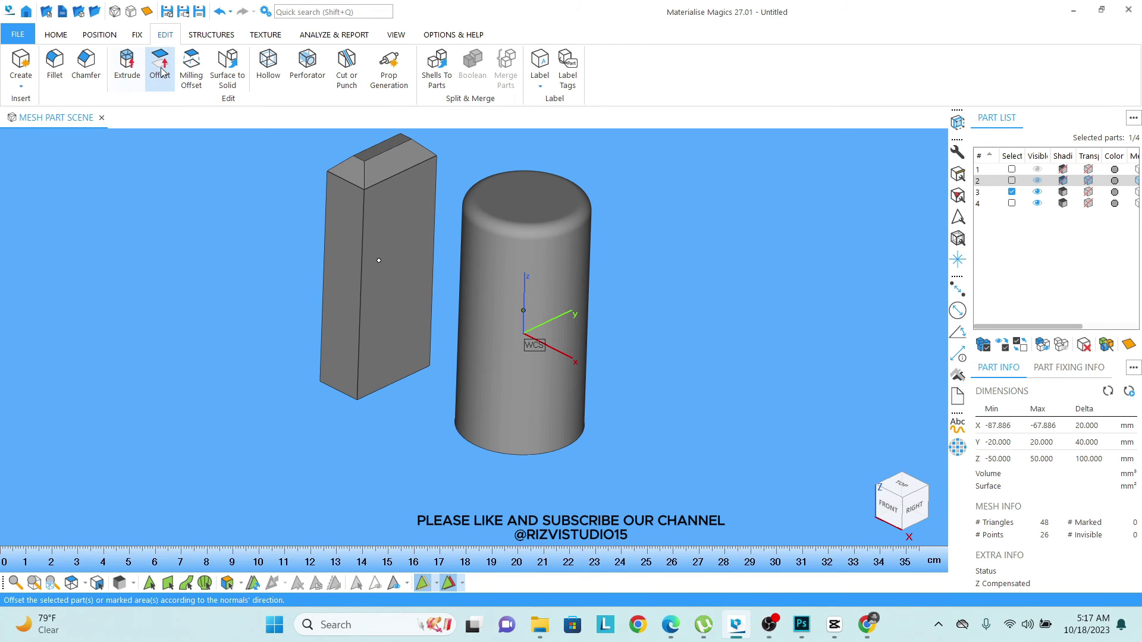
scroll(151, 183, down, 5)
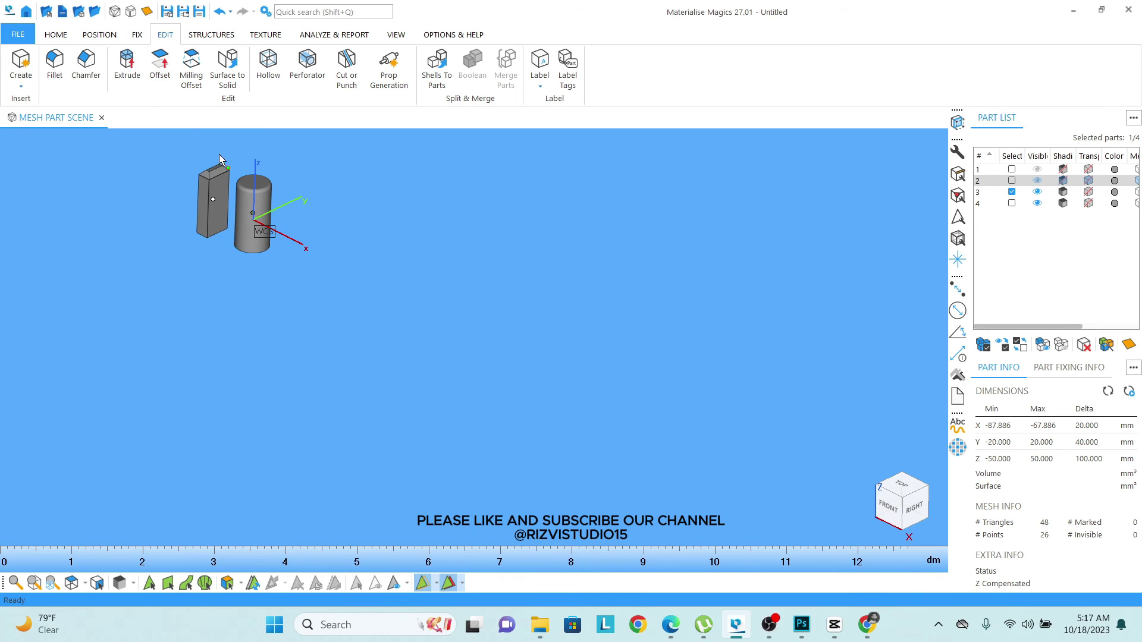
scroll(196, 143, up, 5)
scroll(234, 202, down, 3)
shift+right_drag(311, 254, 342, 249)
scroll(398, 272, up, 3)
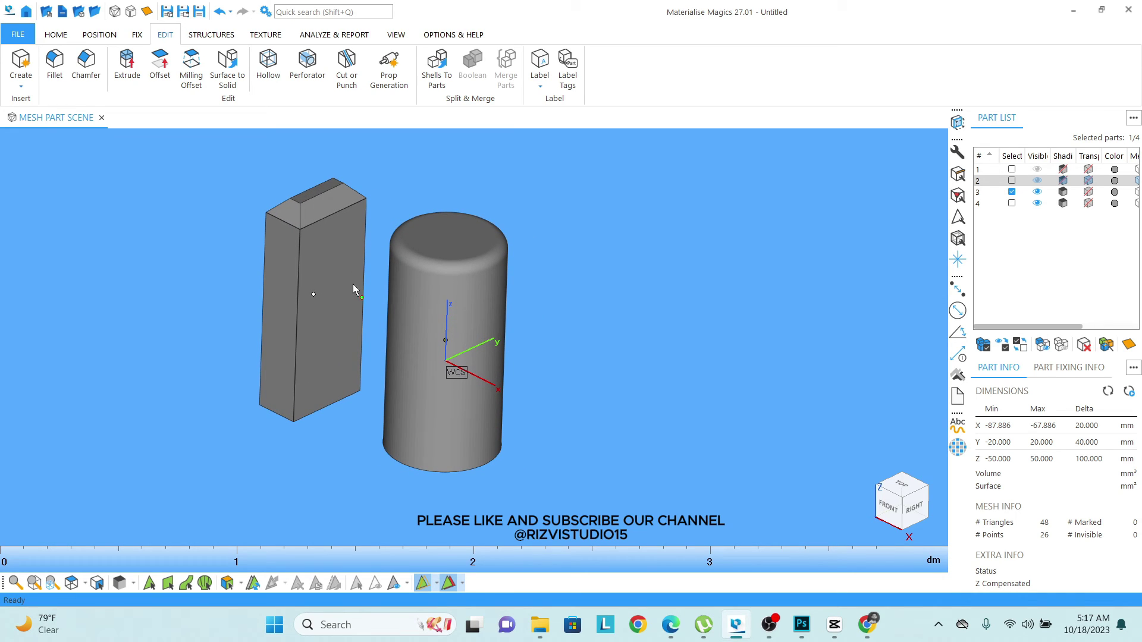
shift+right_drag(350, 282, 329, 275)
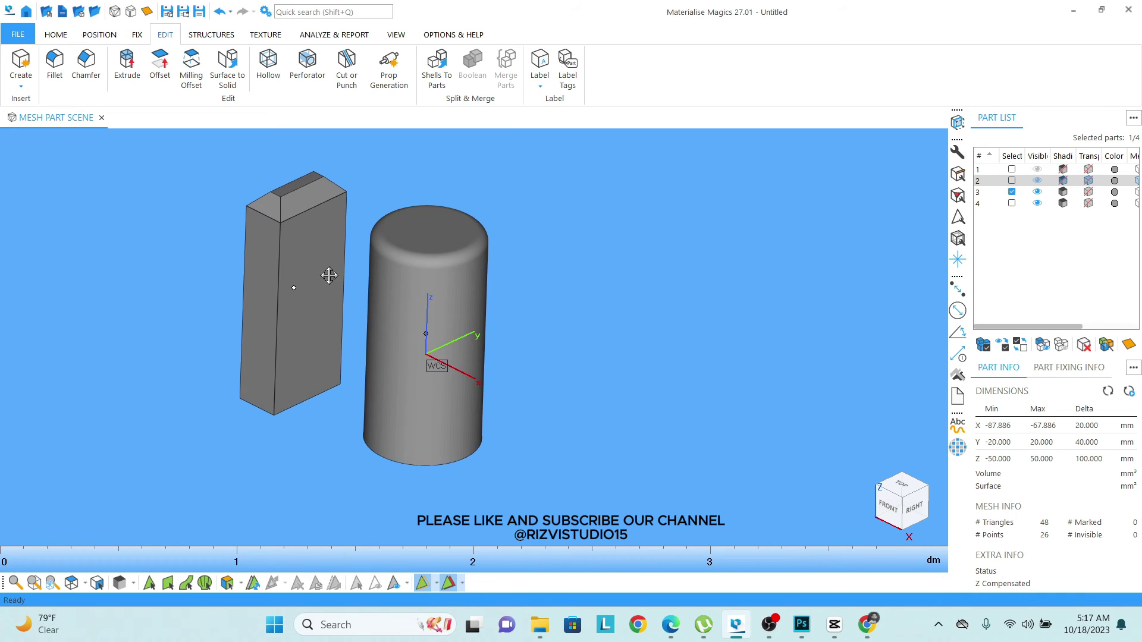
Step: Mark the box's large side face as a plane, separate it into a new part, and leave marking mode
click(168, 583)
click(314, 257)
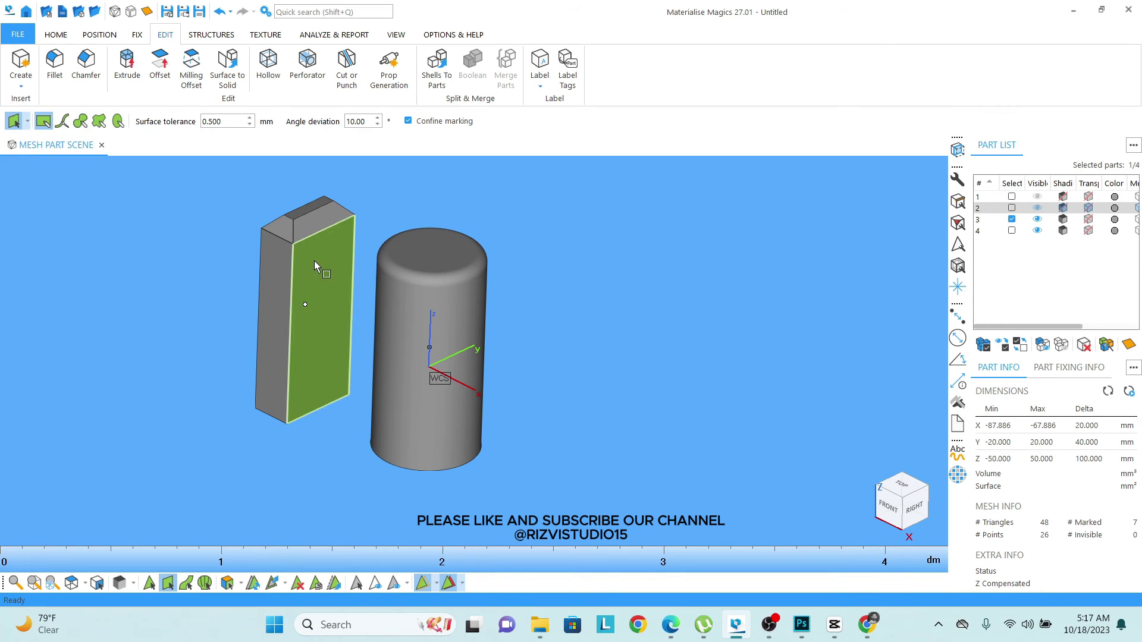
click(335, 589)
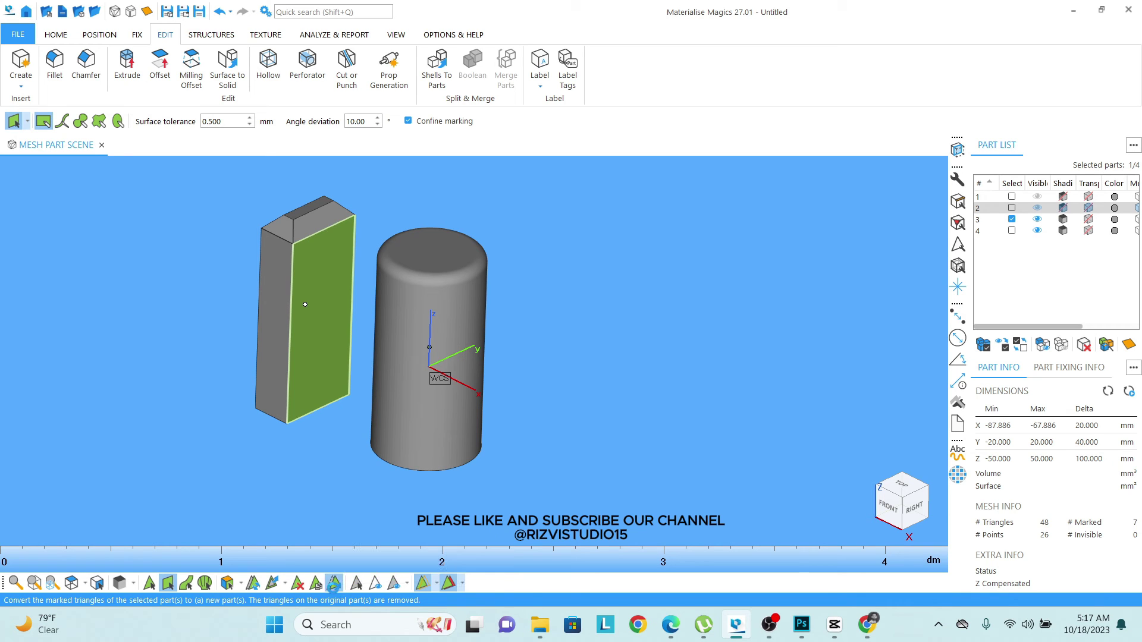
key(Escape)
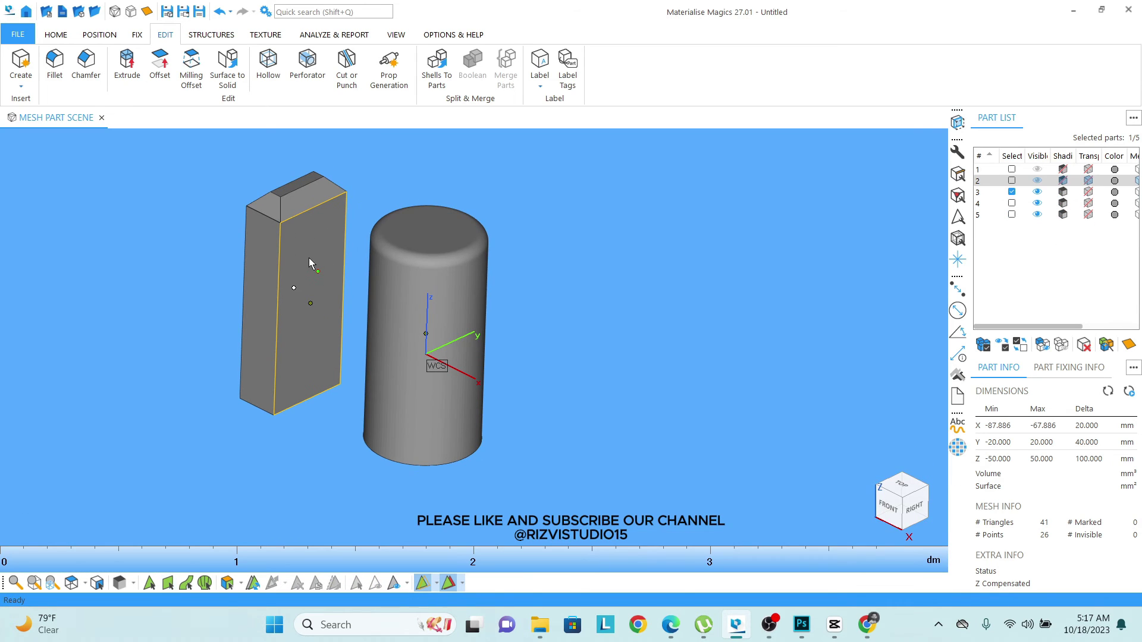
Step: Select the separated face and translate it along X, past the cylinder, to a coordinate of about 142.5 mm
click(309, 258)
key(ctrl+t)
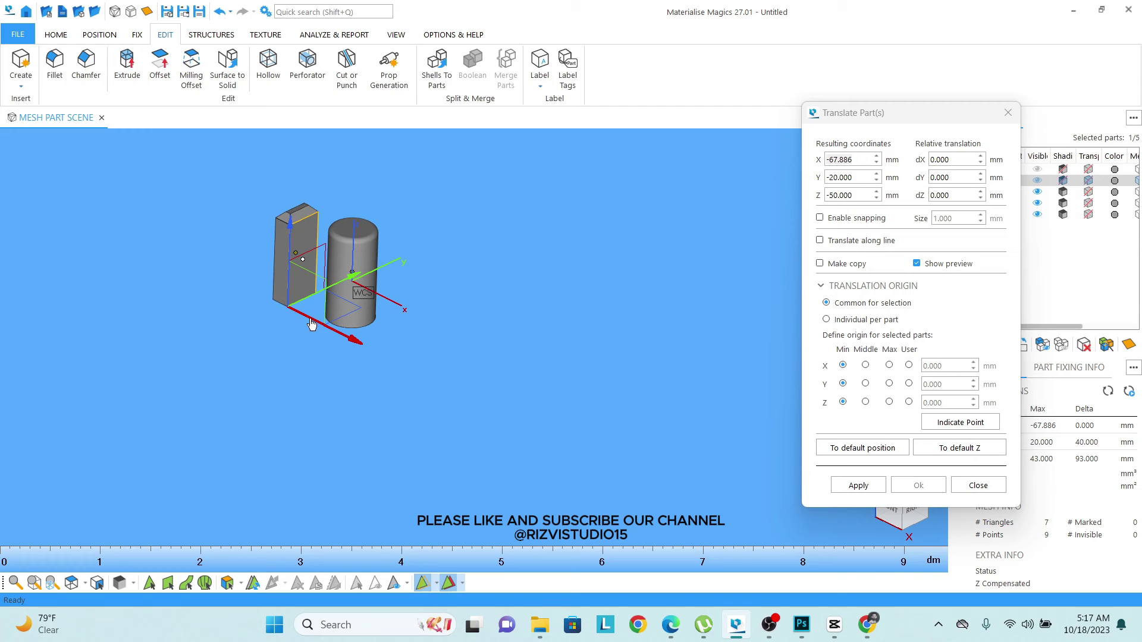
drag(312, 324, 598, 471)
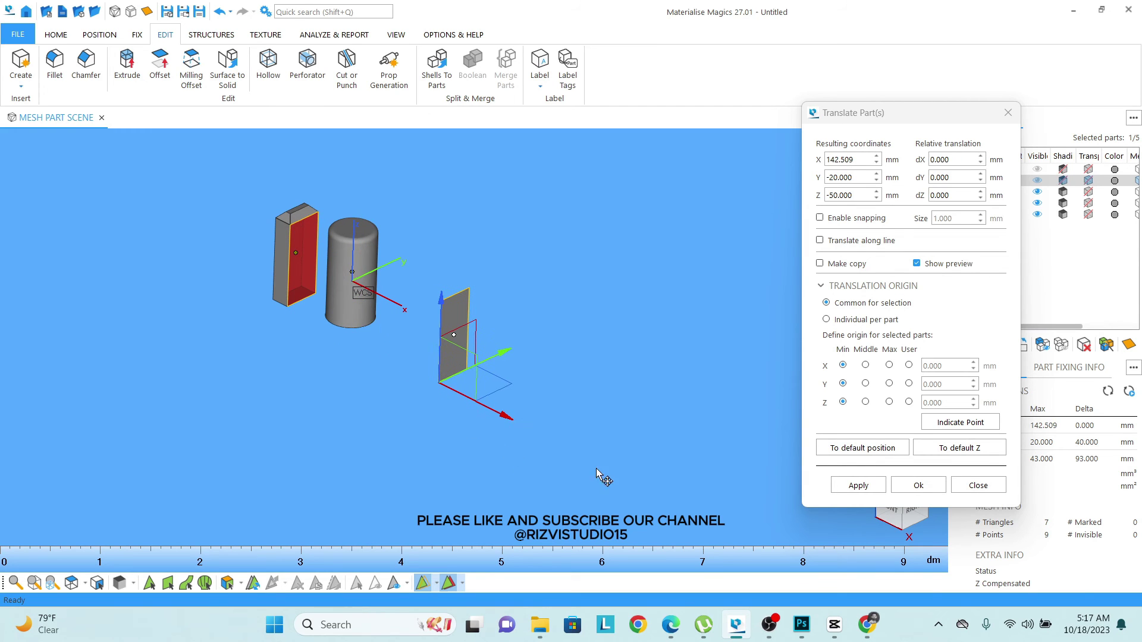
click(918, 485)
Step: Inspect both sides of the separated sheet and mark its entire surface
scroll(484, 359, up, 5)
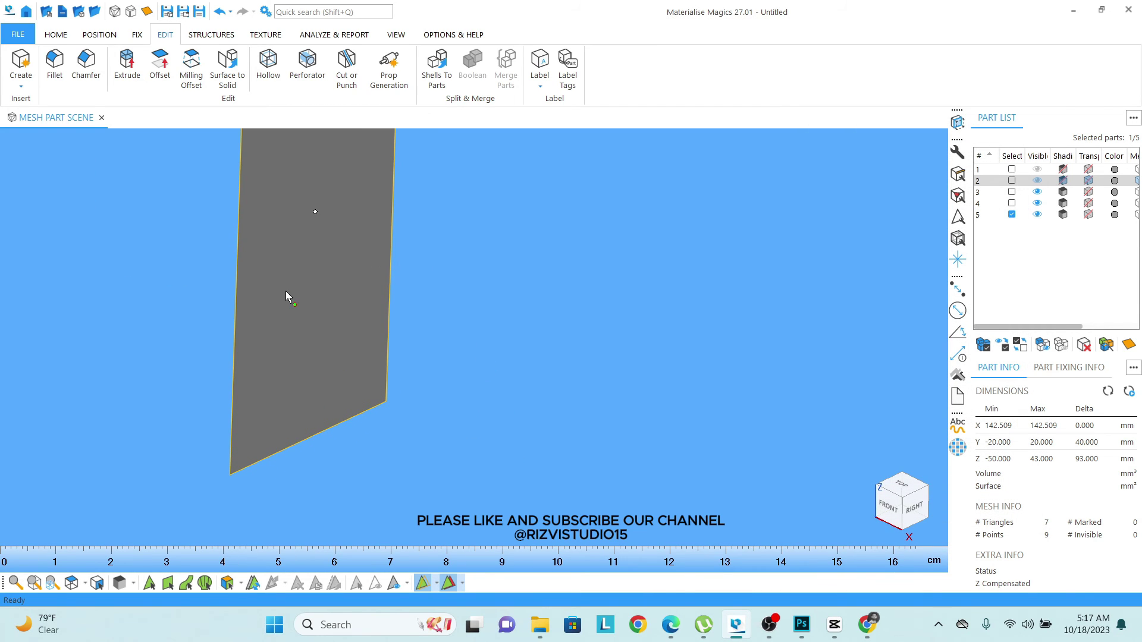
right_drag(285, 291, 482, 301)
scroll(456, 302, down, 3)
scroll(470, 249, up, 5)
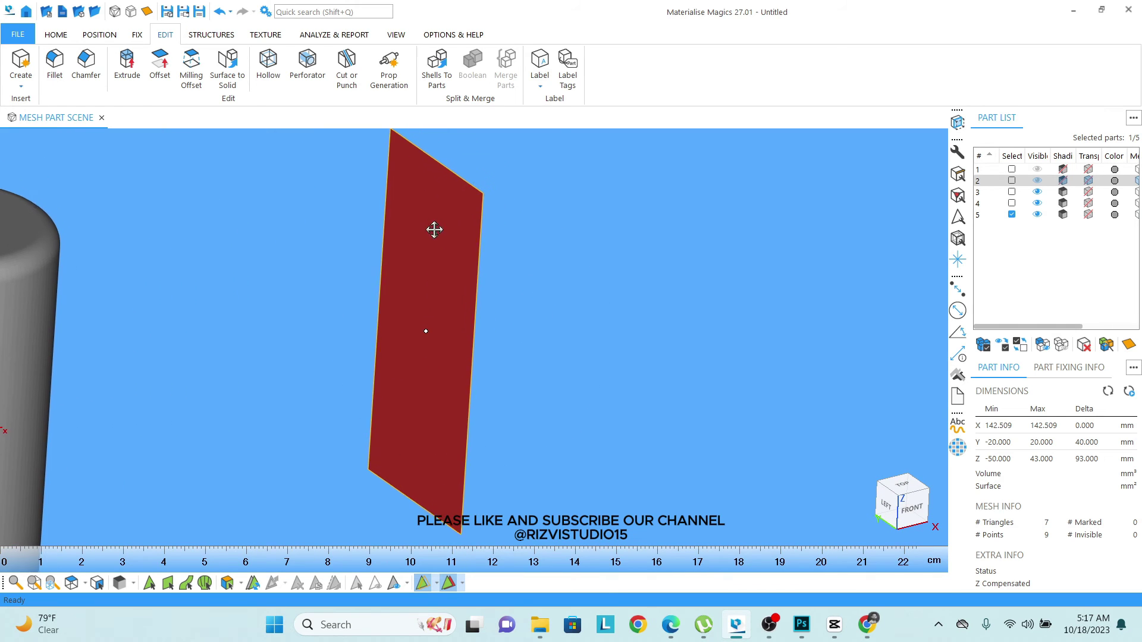
right_drag(423, 237, 339, 280)
right_drag(415, 258, 403, 265)
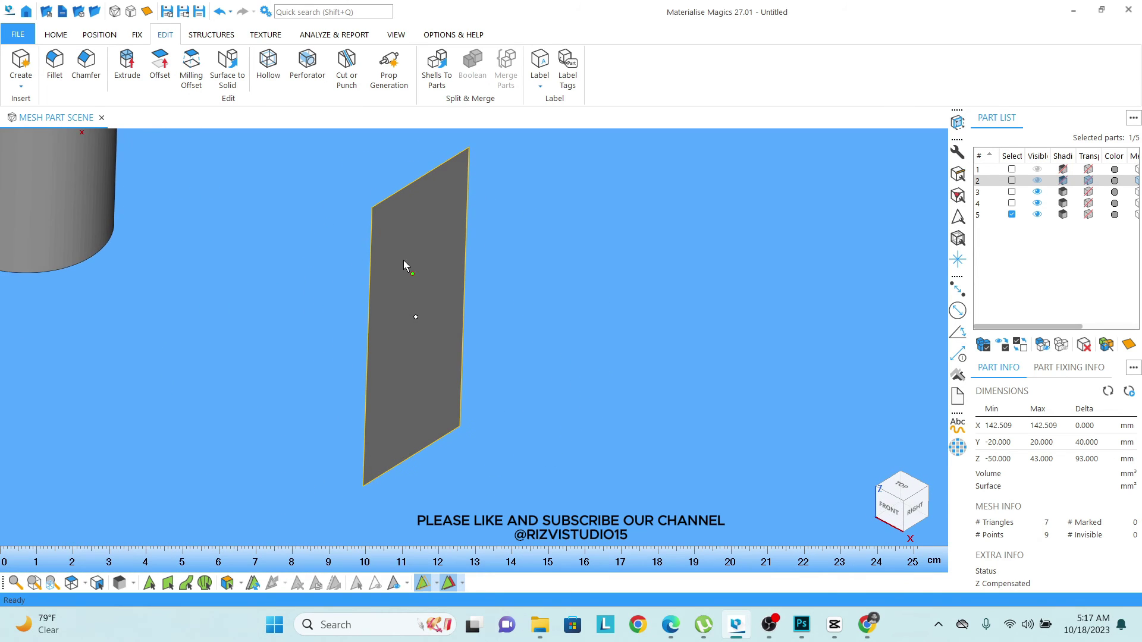
scroll(404, 265, down, 2)
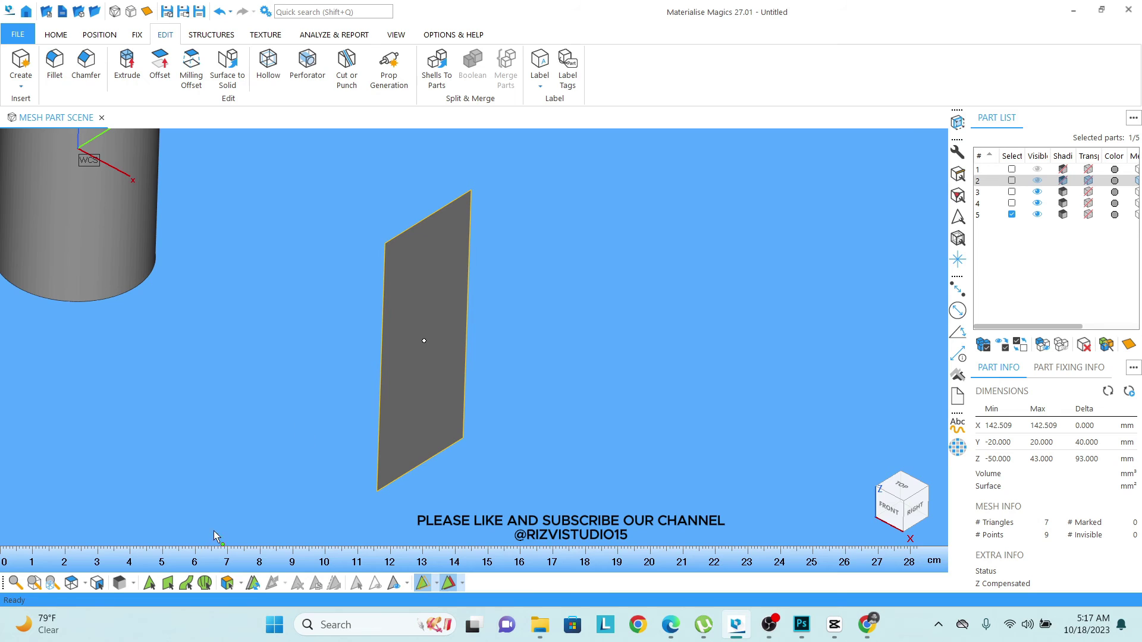
click(186, 583)
click(446, 265)
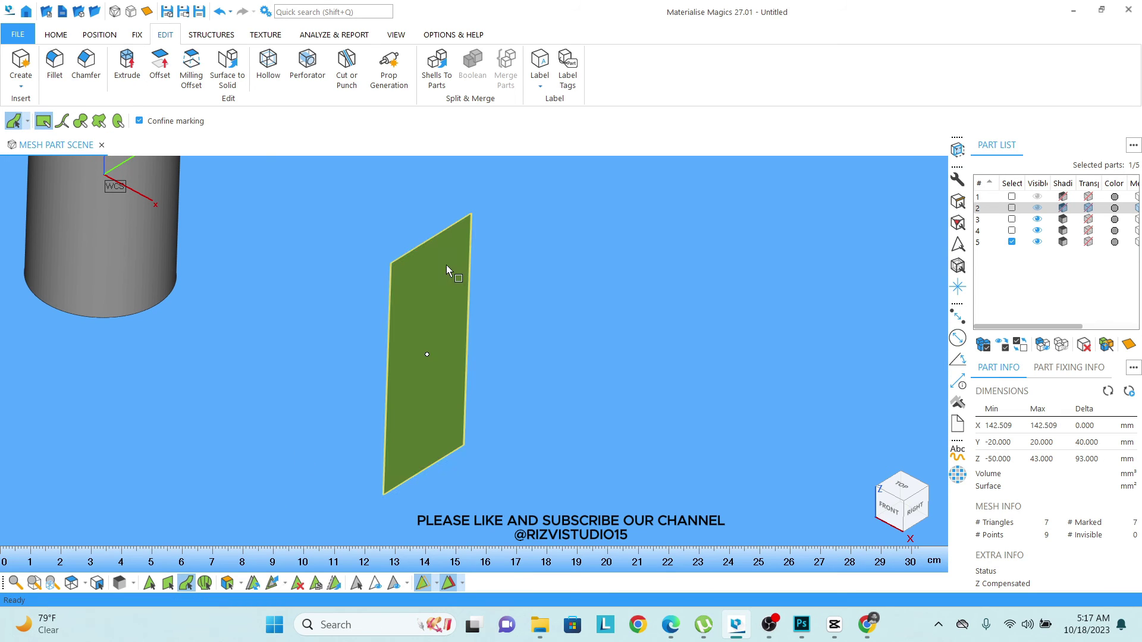
Step: Convert the marked sheet with Surface to Solid, using an offset-based shell thickness of 5 mm and the sloped edge option
click(231, 67)
click(748, 232)
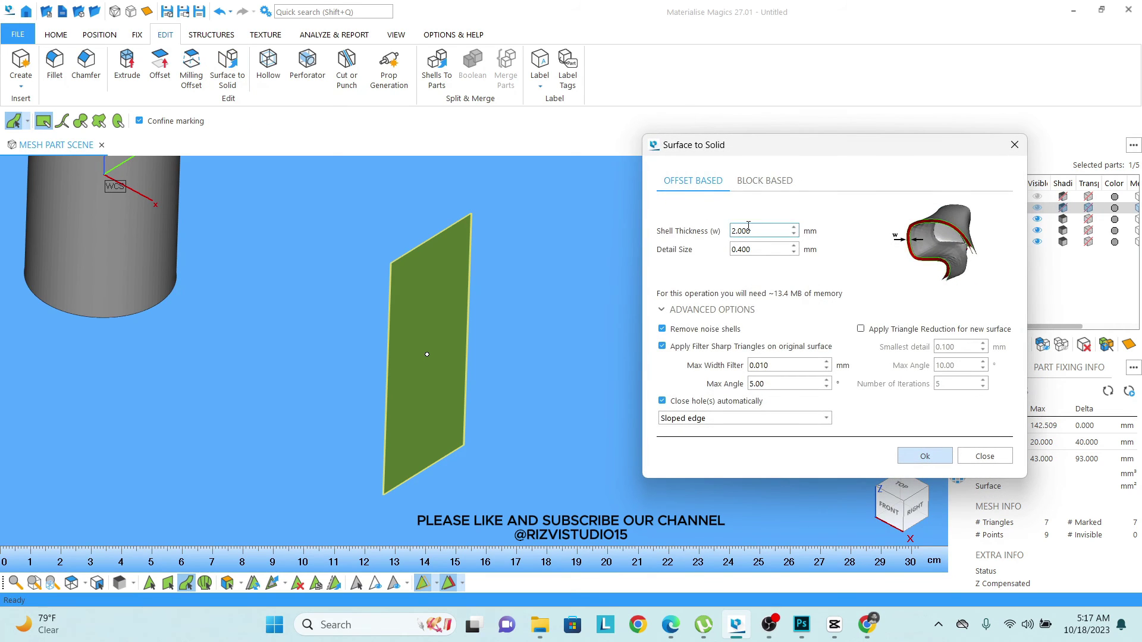
drag(756, 234, 708, 232)
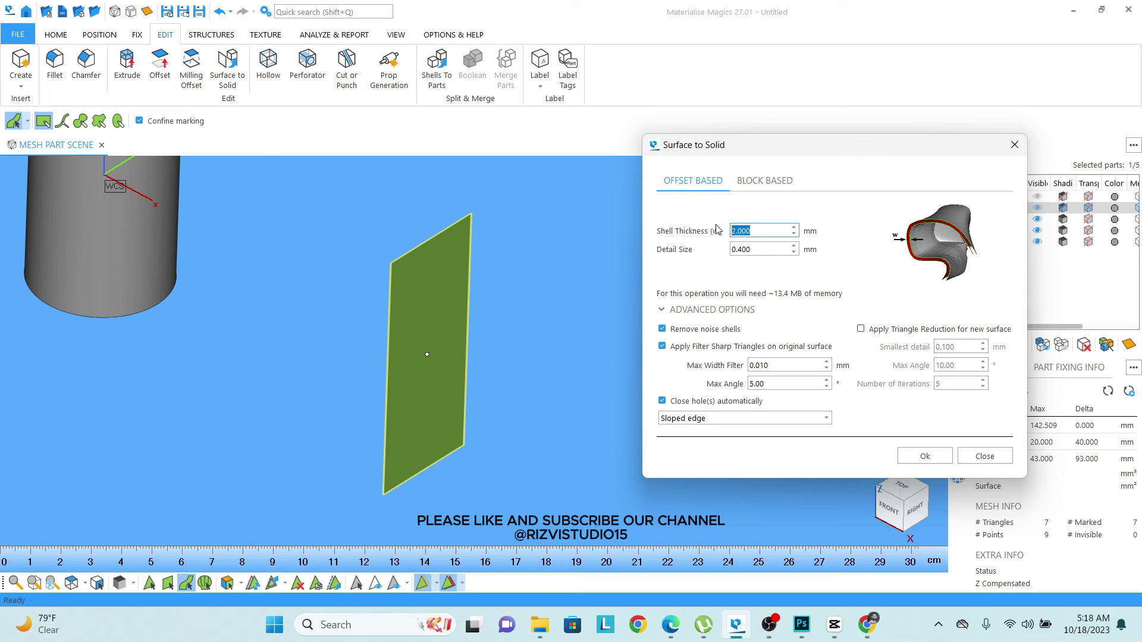
text(5)
click(925, 456)
Step: Examine the thickened sheet's sloped edges and back face from several angles, and undo the conversion
scroll(461, 214, up, 5)
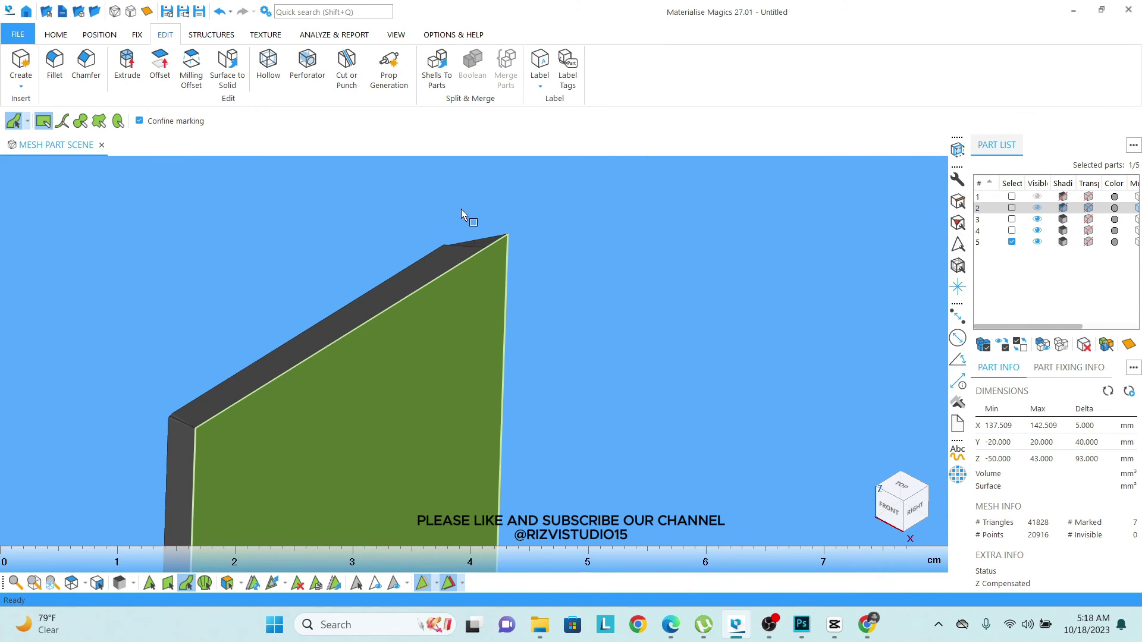
scroll(416, 314, down, 4)
right_drag(372, 352, 477, 333)
scroll(426, 273, down, 5)
scroll(380, 321, up, 3)
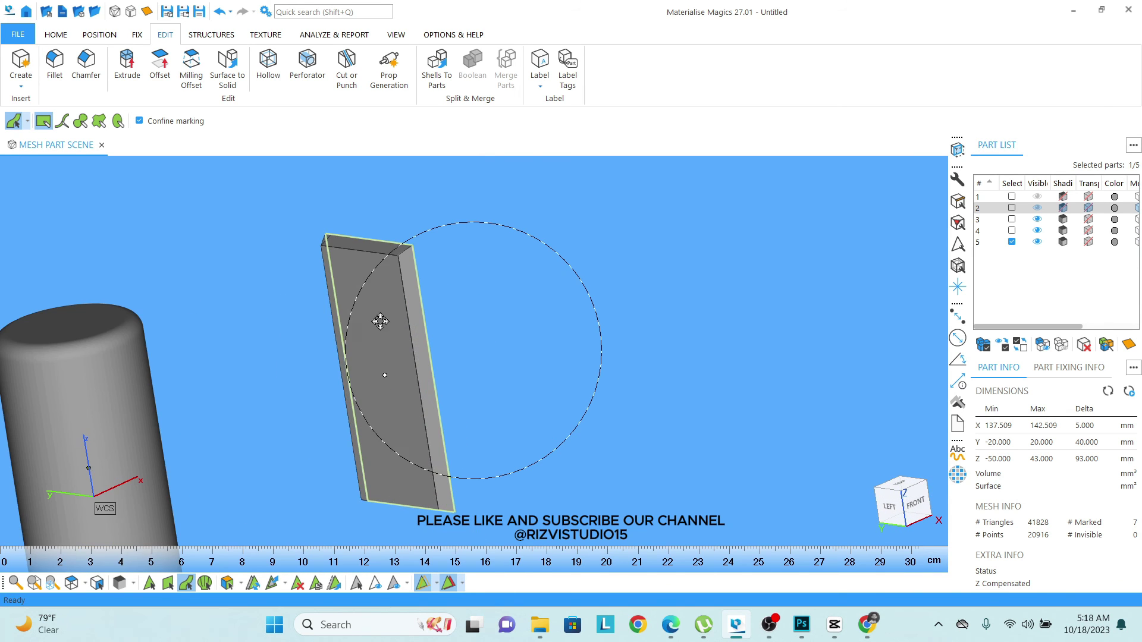
right_drag(380, 321, 403, 306)
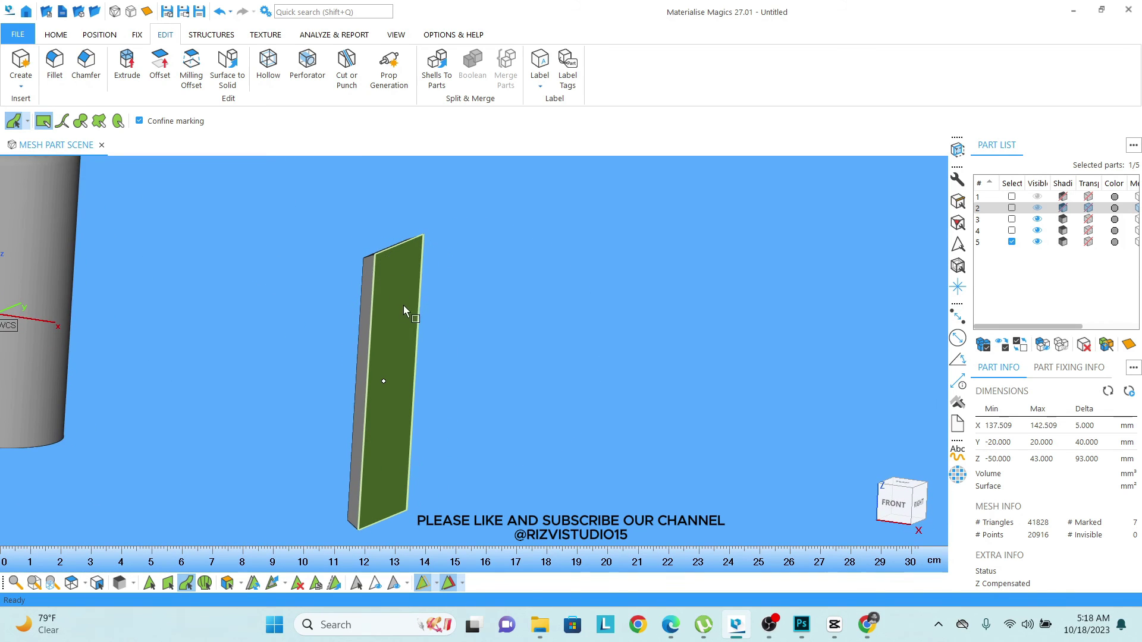
scroll(369, 266, up, 4)
right_drag(351, 268, 436, 249)
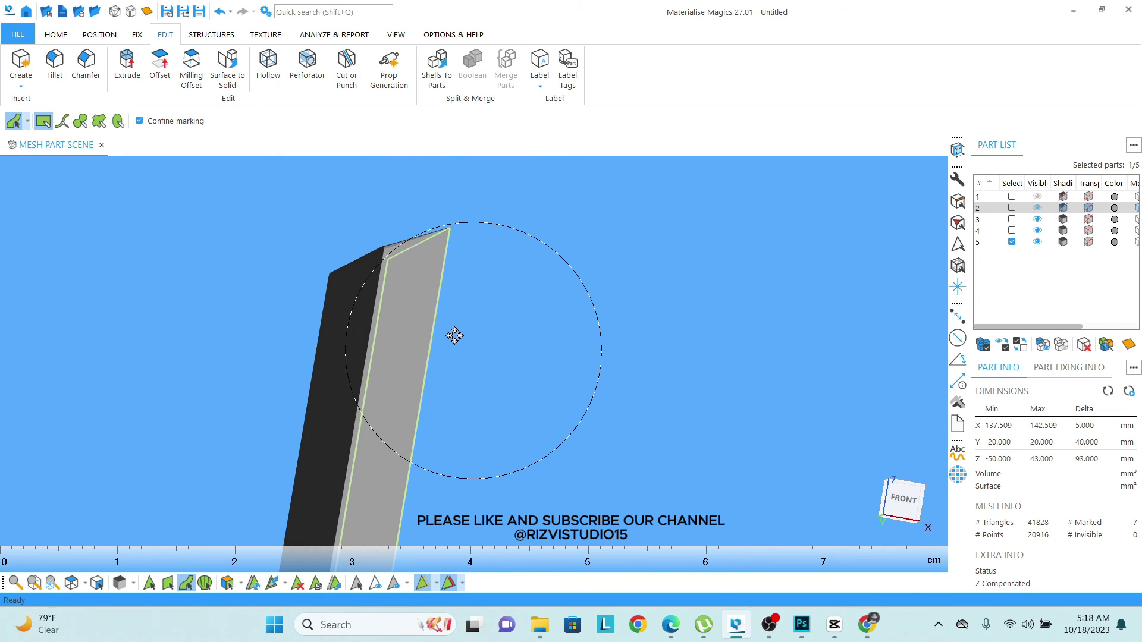
right_drag(454, 334, 491, 345)
scroll(397, 386, down, 4)
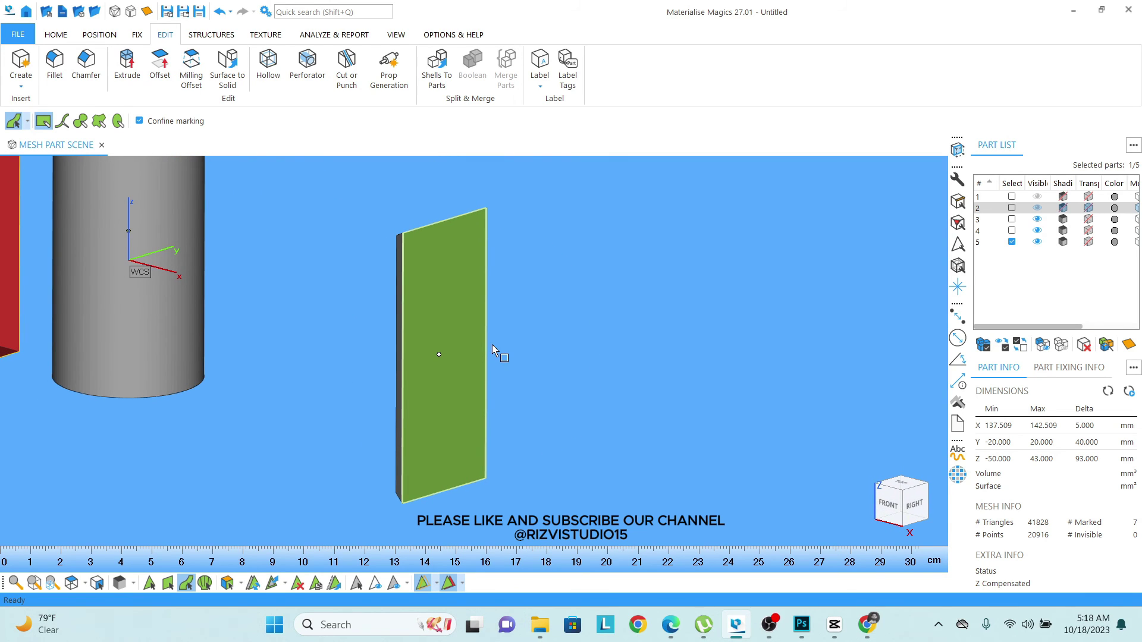
middle_drag(478, 337, 513, 337)
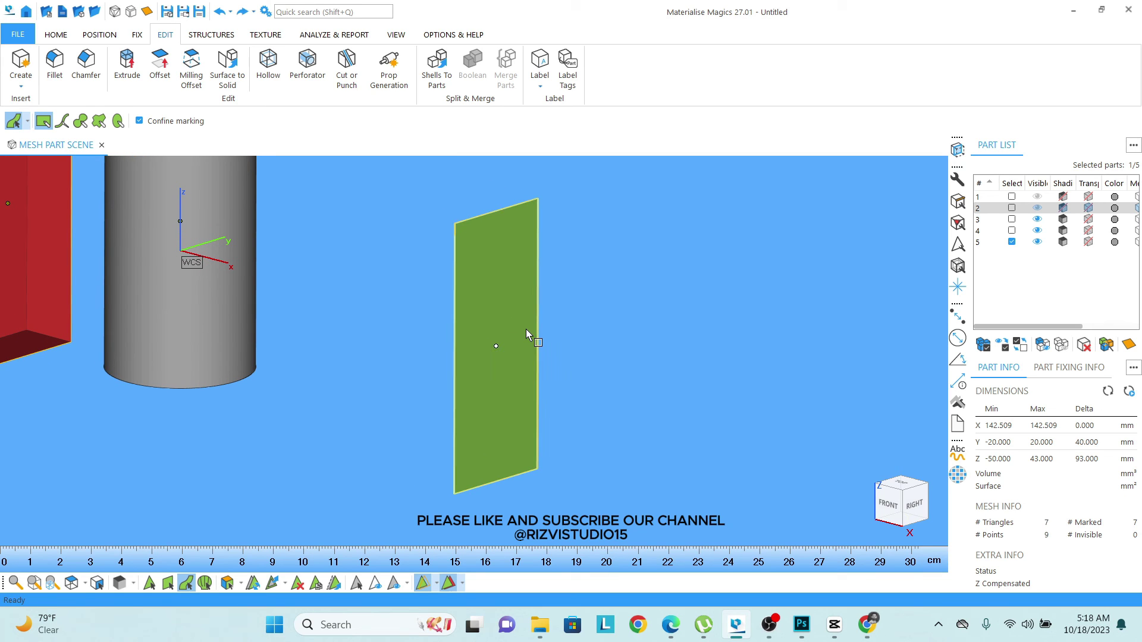
Step: Try the 5 mm Surface to Solid conversion with automatic hole closing turned off, and undo it
click(228, 66)
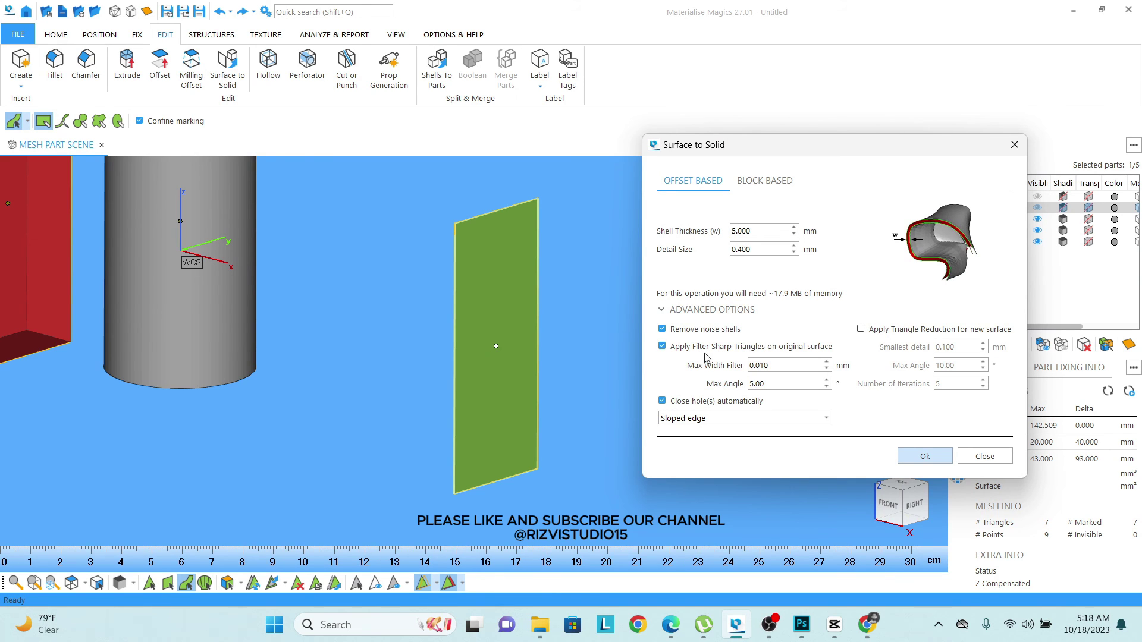
click(705, 419)
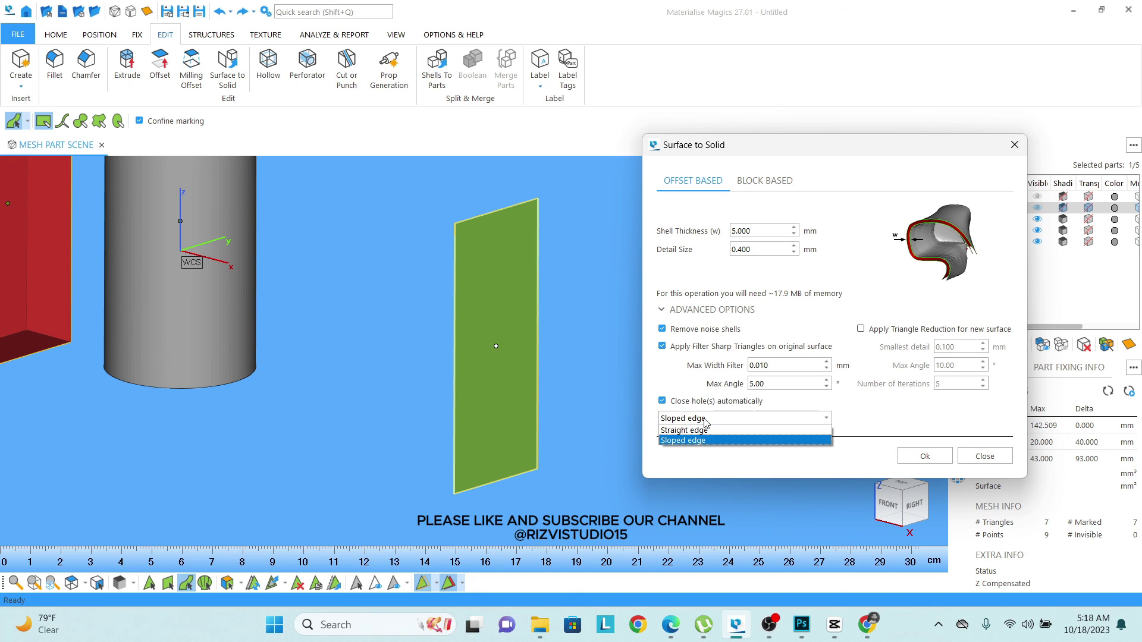
click(657, 405)
click(662, 402)
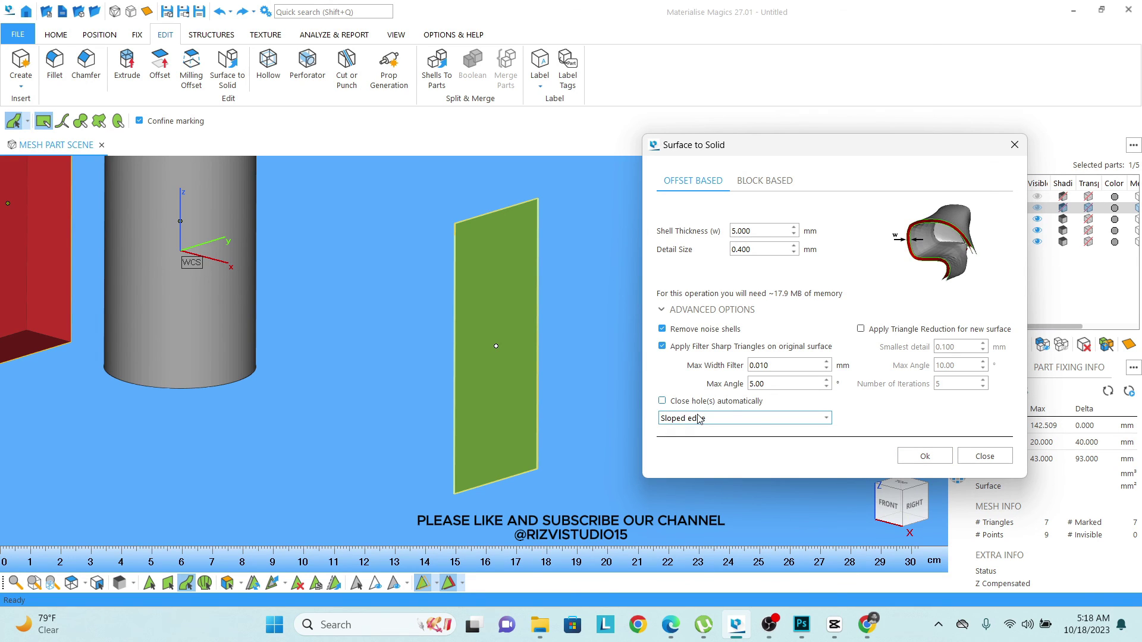
click(919, 457)
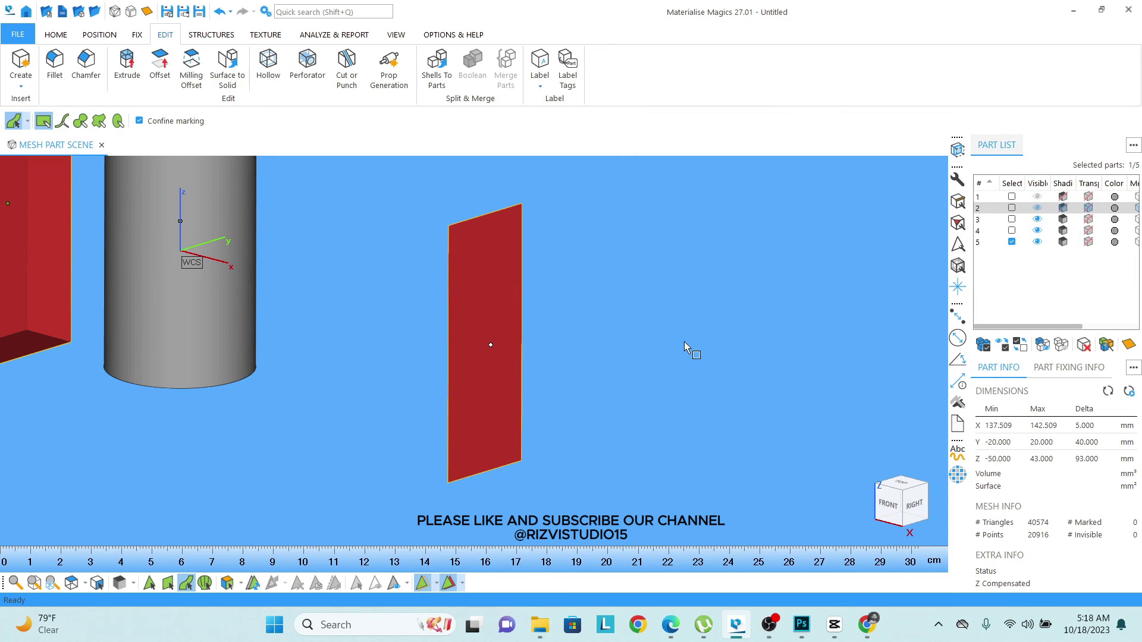
key(ctrl+z)
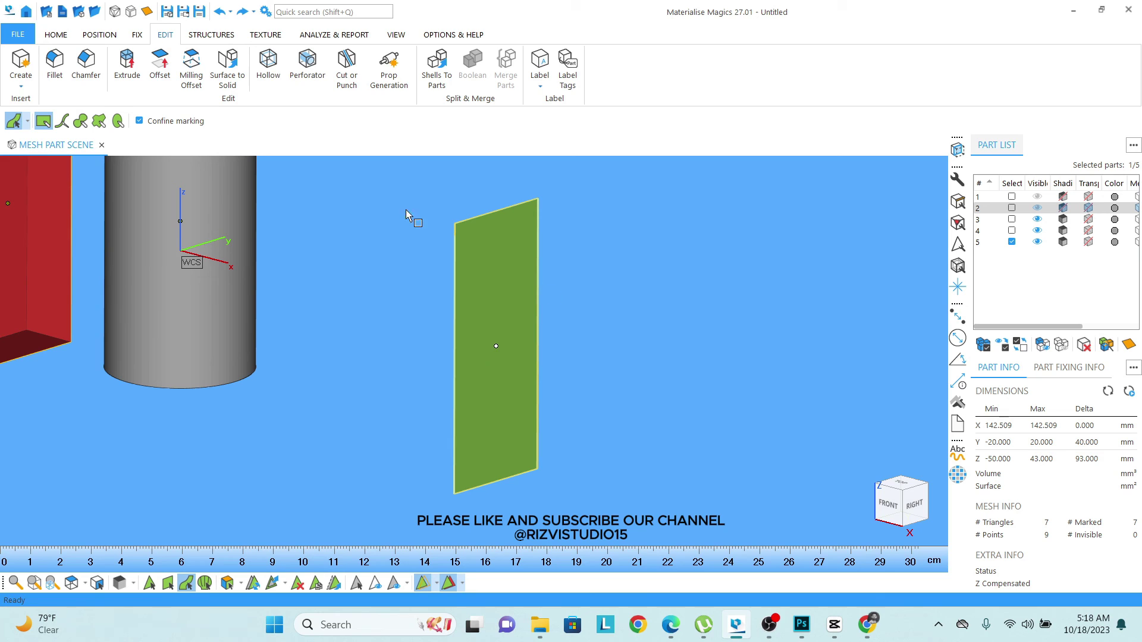
Step: Convert the marked sheet into a 5 mm thick solid with automatic hole closing on and set to Straight edge
click(228, 68)
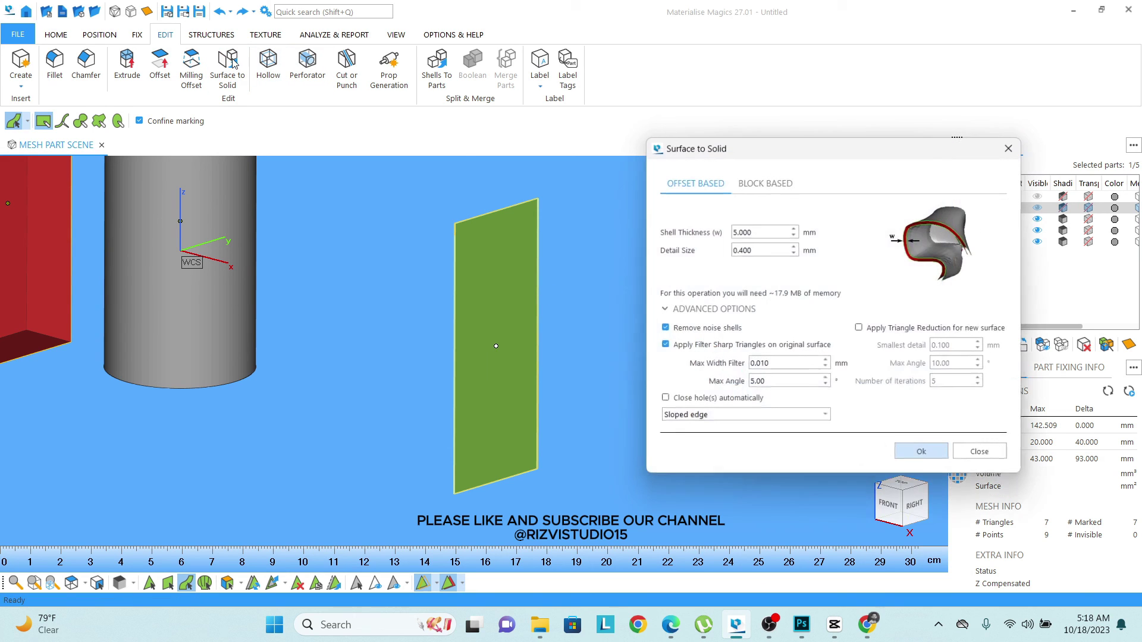
click(662, 402)
click(684, 418)
click(689, 431)
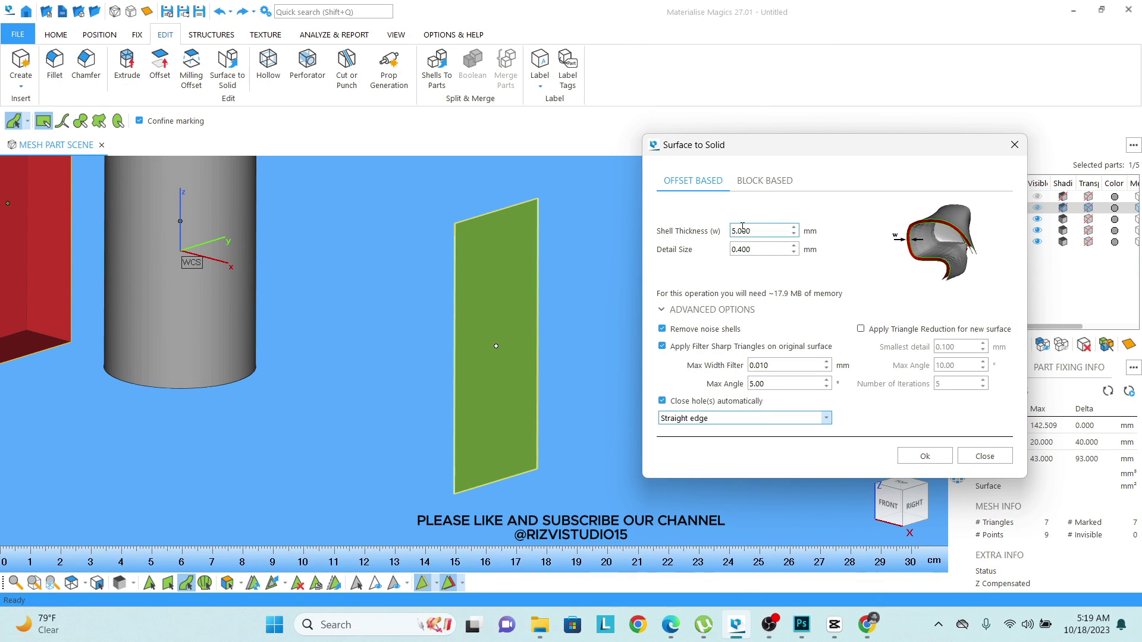
click(925, 456)
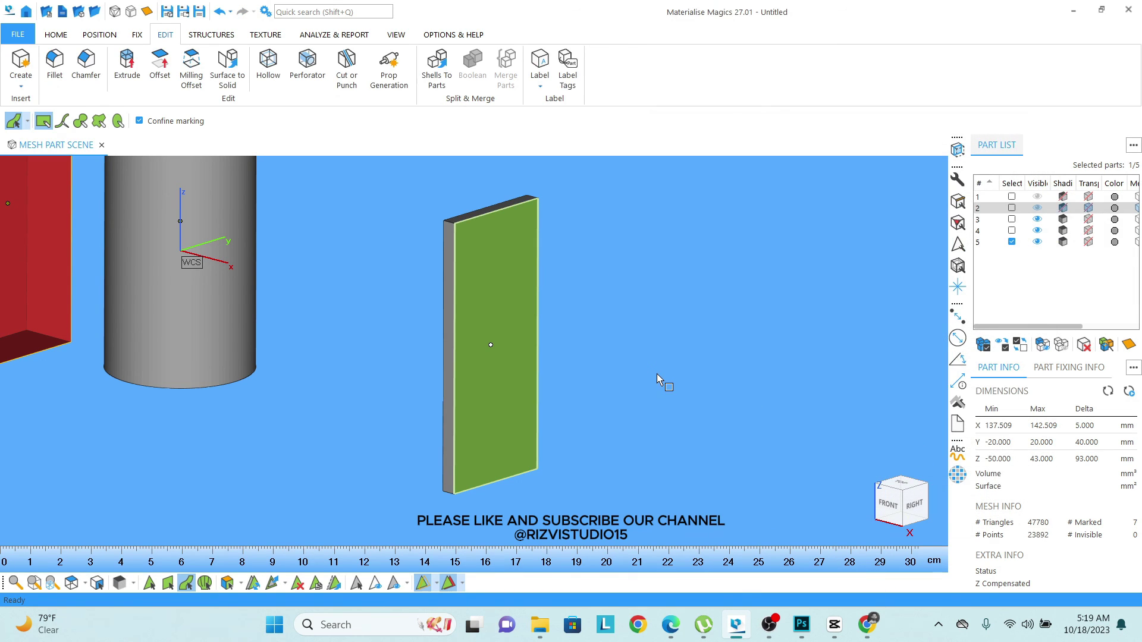
Step: Inspect the straight-edged solid from several angles and unmark its marked surface
scroll(480, 305, up, 5)
right_drag(479, 305, 570, 349)
right_drag(574, 354, 523, 313)
scroll(504, 257, down, 5)
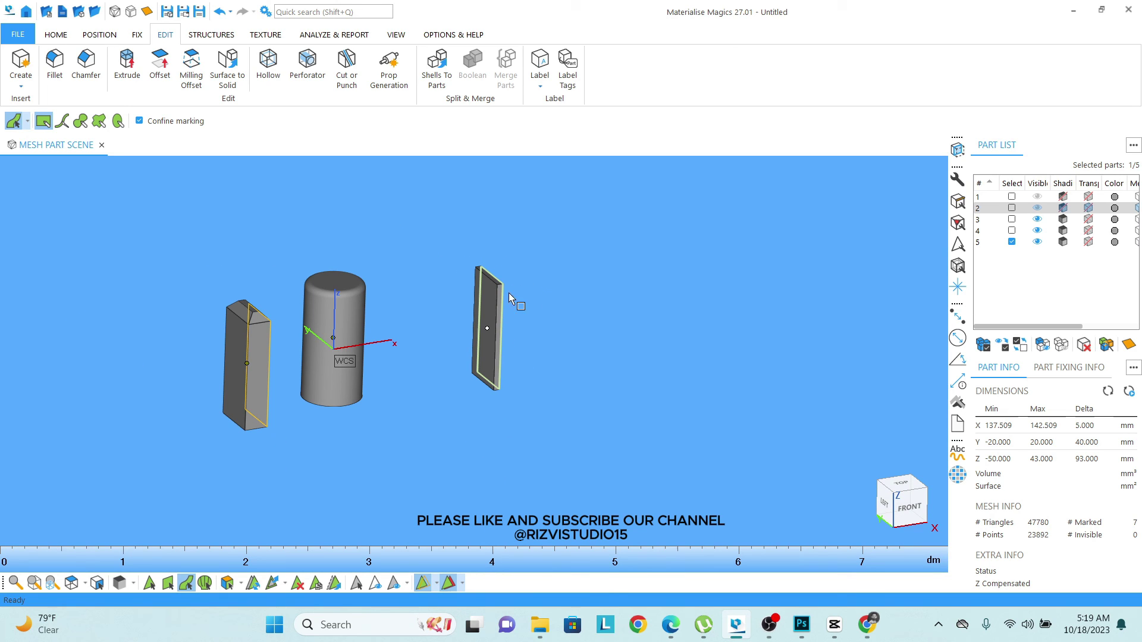
click(485, 331)
right_drag(459, 333, 472, 295)
scroll(471, 296, up, 3)
middle_drag(449, 329, 408, 309)
scroll(400, 321, up, 4)
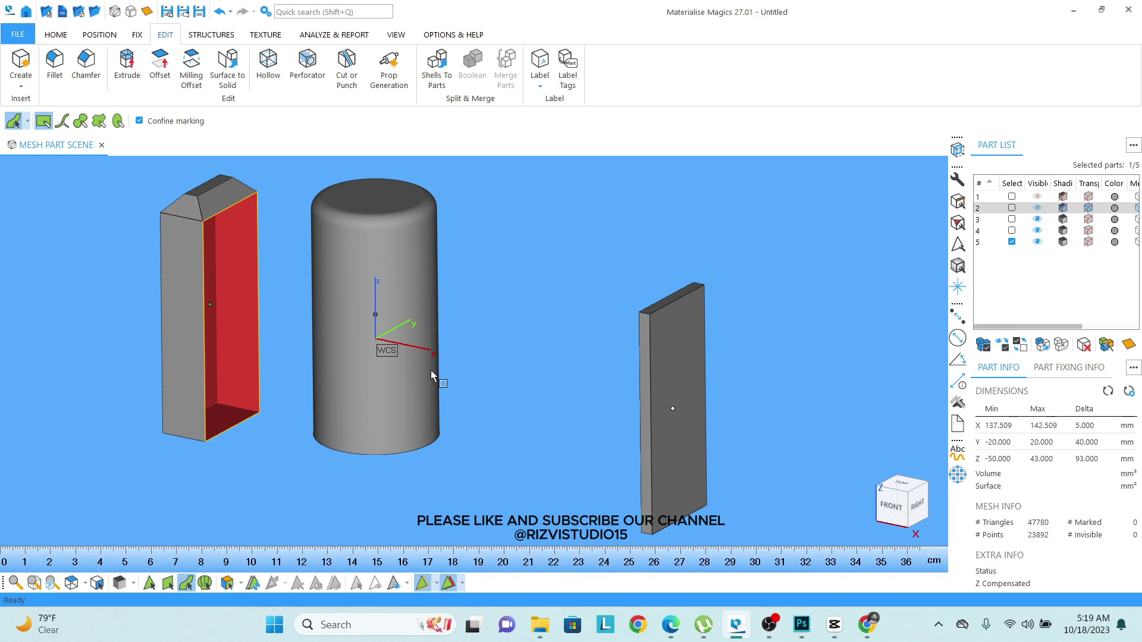